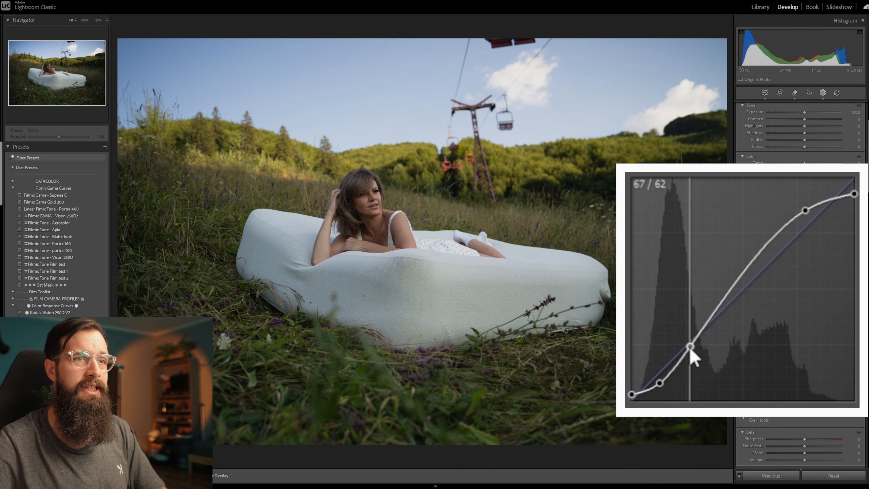
Add a slightly raised midtone point to the mask's tone curve and shift its highlight point toward the darker tones.
{"action": "left_click_drag", "start_coordinate": [730, 287], "coordinate": [726, 285]}
{"action": "mouse_move", "coordinate": [805, 211]}
{"action": "left_mouse_down"}
{"action": "mouse_move", "coordinate": [798, 219]}
{"action": "mouse_move", "coordinate": [794, 211]}
{"action": "left_mouse_up"}
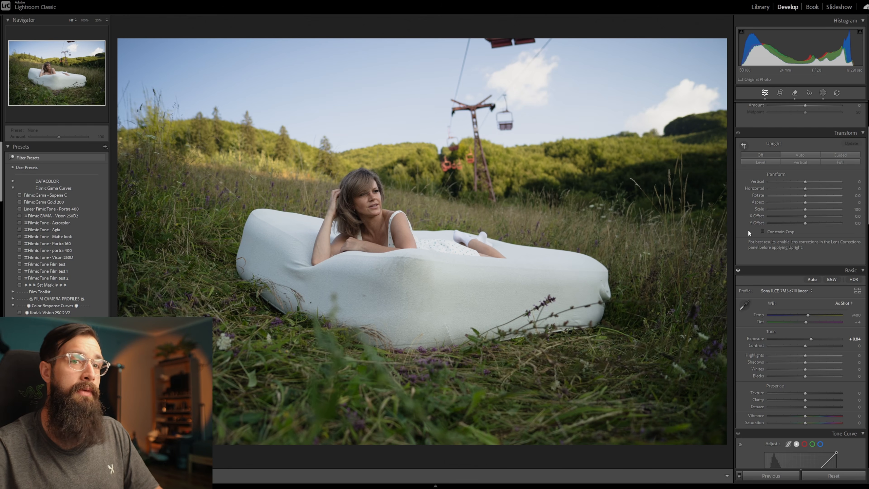
Raise Vibrance and Saturation to +100 and balance the photo's colours with Temp 7550 and Tint +12.
{"action": "scroll", "coordinate": [748, 230], "scroll_direction": "down", "scroll_amount": 5}
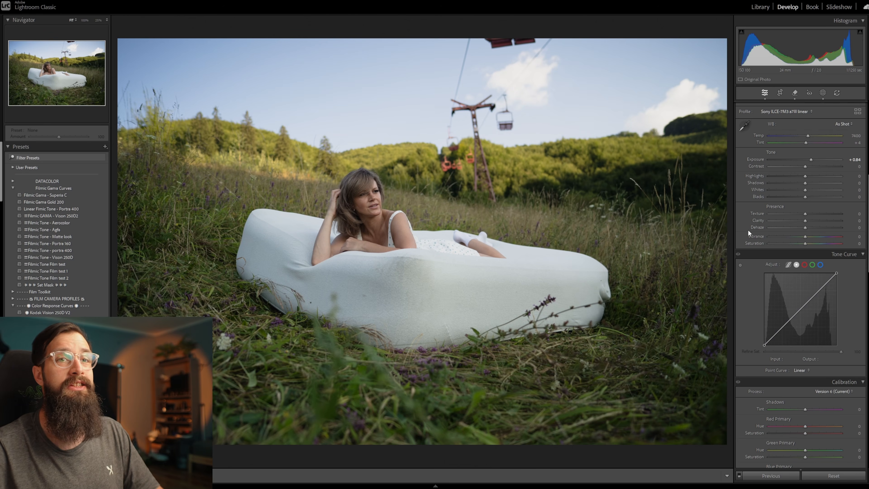
{"action": "left_click_drag", "start_coordinate": [805, 236], "coordinate": [841, 243]}
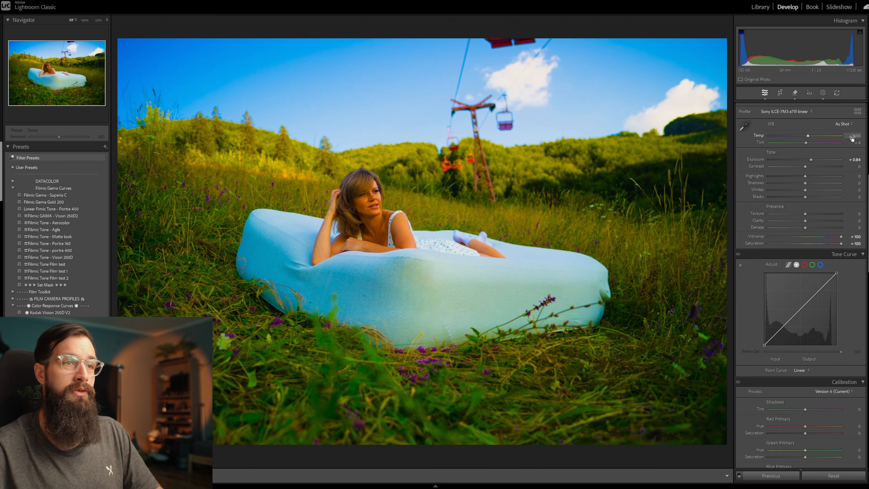
{"action": "type", "text": "7000"}
{"action": "key", "text": "Return"}
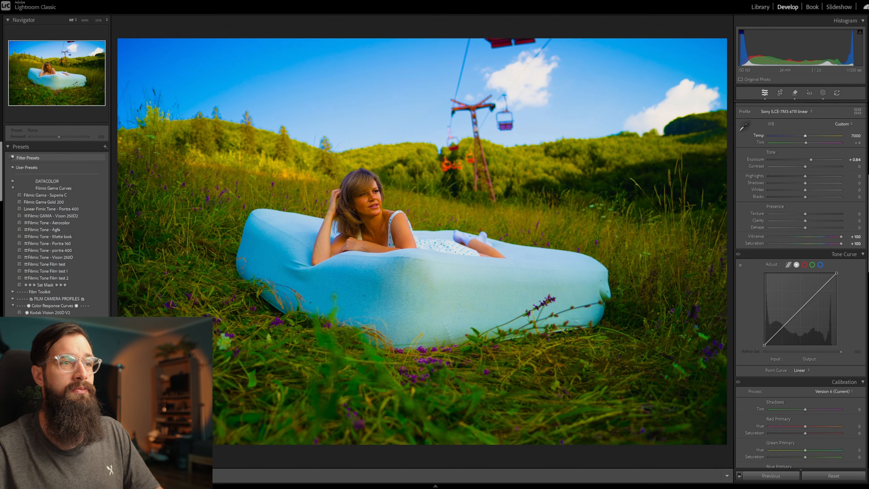
{"action": "left_click_drag", "start_coordinate": [805, 136], "coordinate": [807, 136]}
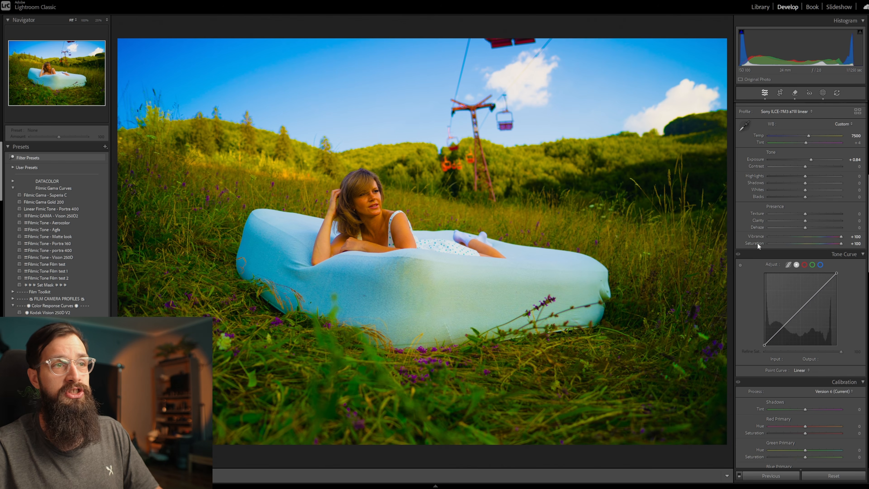
{"action": "left_click_drag", "start_coordinate": [808, 136], "coordinate": [819, 136]}
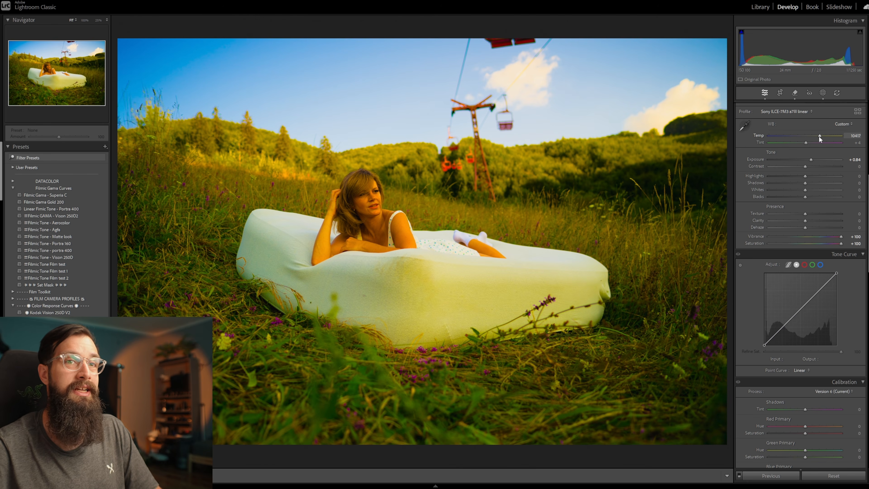
{"action": "left_click_drag", "start_coordinate": [820, 137], "coordinate": [811, 137]}
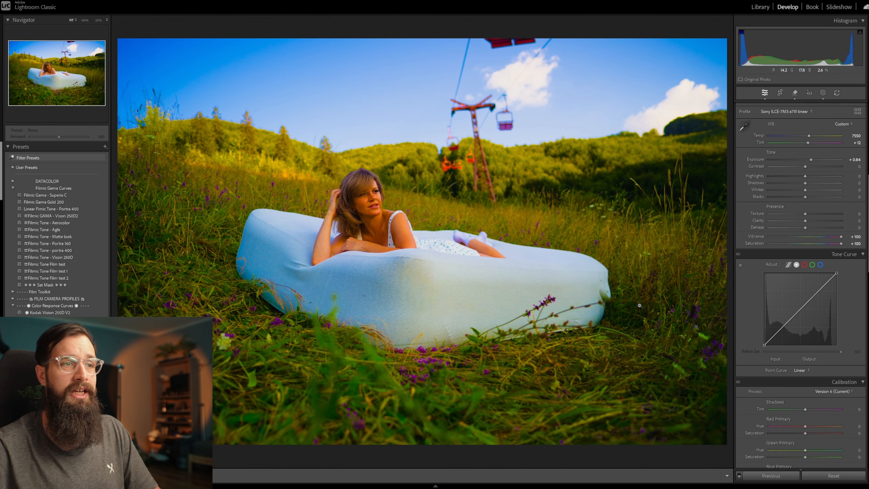
Reset Vibrance and Saturation to 0.
{"action": "double_click", "coordinate": [842, 237]}
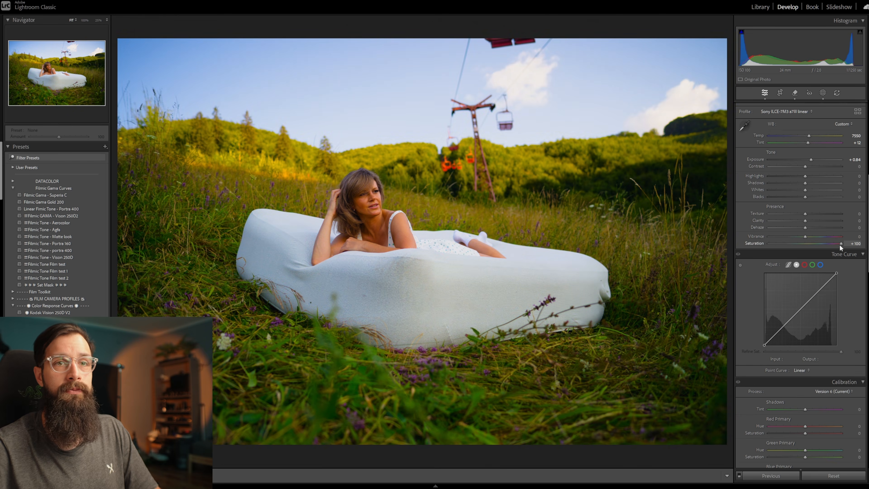
{"action": "double_click", "coordinate": [841, 244]}
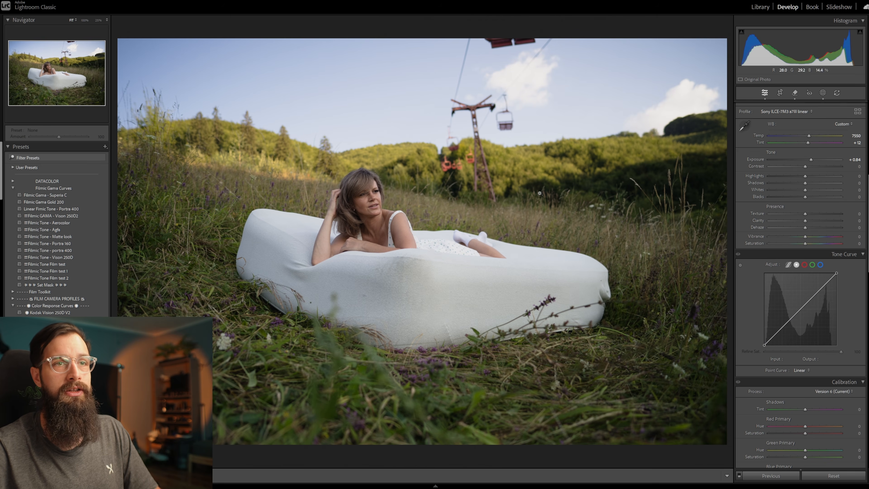
Set the tone adjustments to Highlights -38, Shadows +20, Whites +32 and Blacks +12.
{"action": "left_click", "coordinate": [811, 183]}
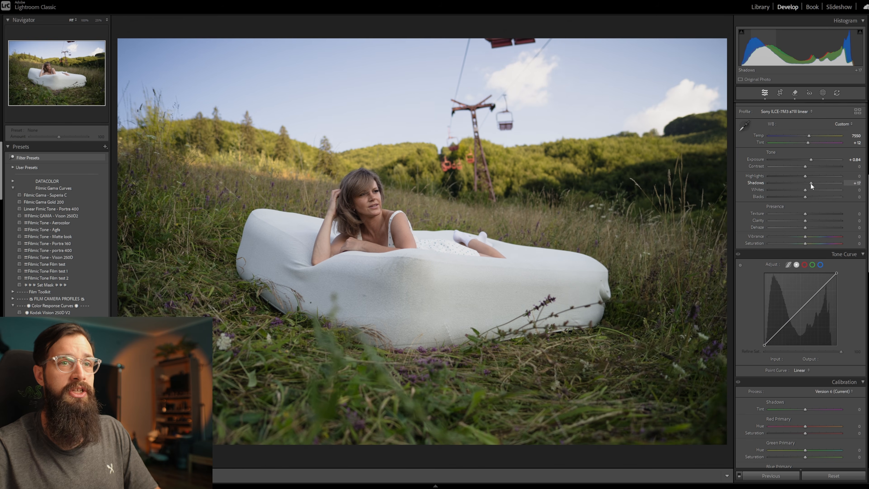
{"action": "left_click_drag", "start_coordinate": [810, 183], "coordinate": [809, 196]}
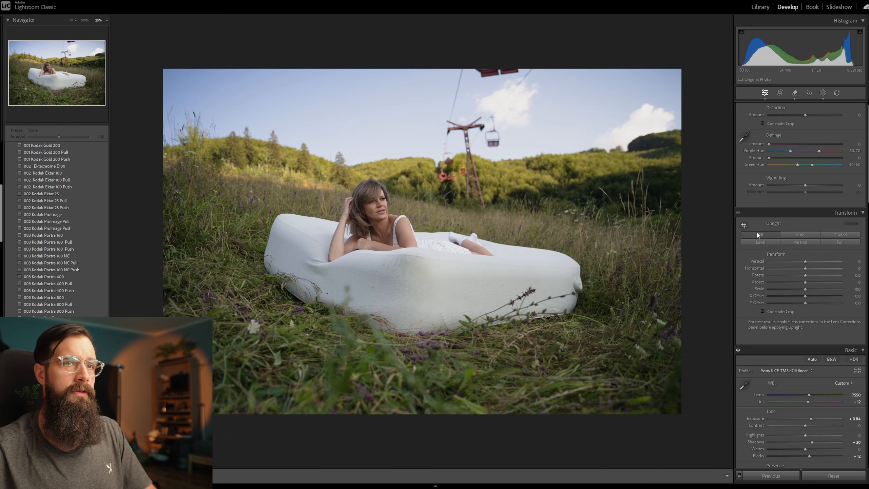
{"action": "scroll", "coordinate": [758, 233], "scroll_direction": "down", "scroll_amount": 3}
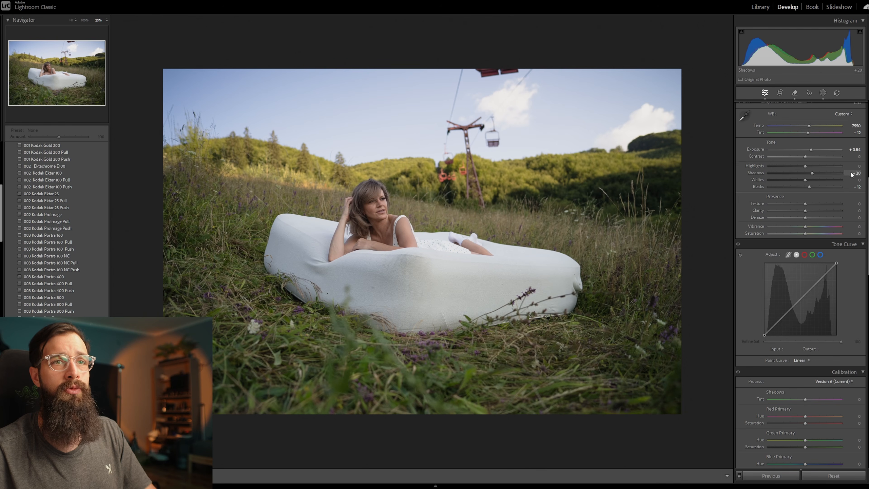
{"action": "left_click_drag", "start_coordinate": [804, 166], "coordinate": [794, 166]}
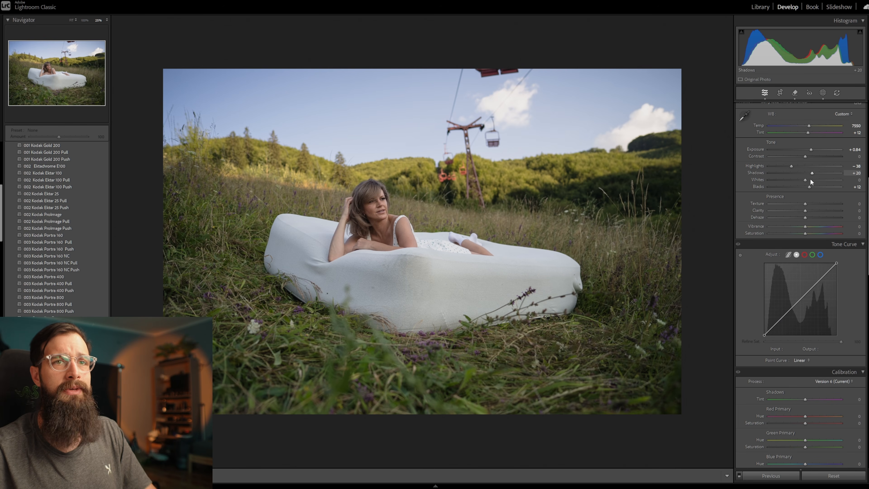
{"action": "left_click_drag", "start_coordinate": [805, 180], "coordinate": [816, 180]}
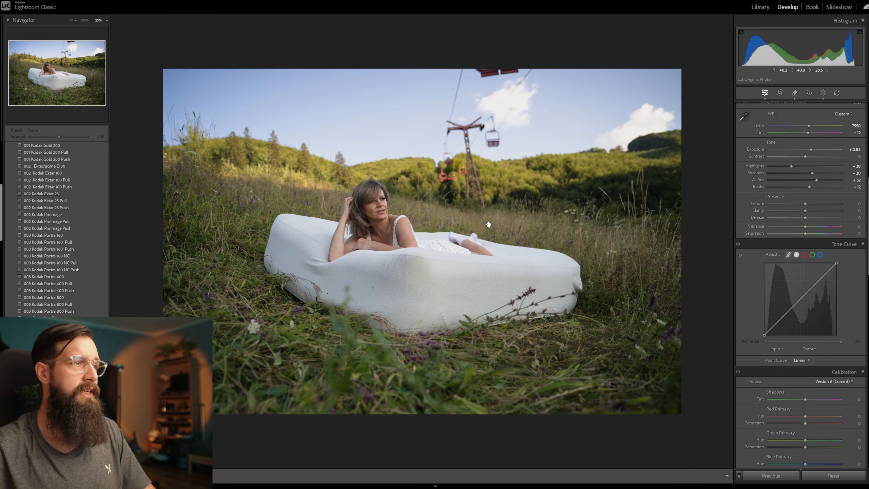
Apply the 003 Kodak Portra 400 Push preset from the Color Response Curves group.
{"action": "scroll", "coordinate": [753, 204], "scroll_direction": "down", "scroll_amount": 8}
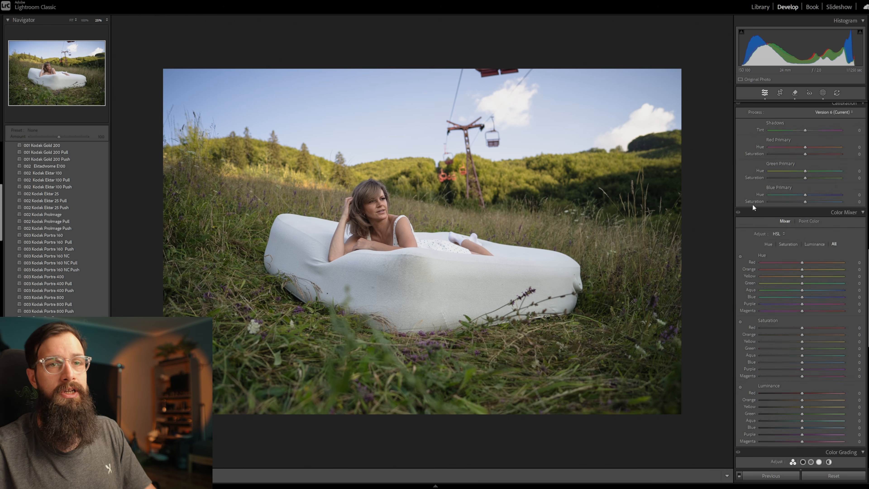
{"action": "scroll", "coordinate": [753, 204], "scroll_direction": "down", "scroll_amount": 3}
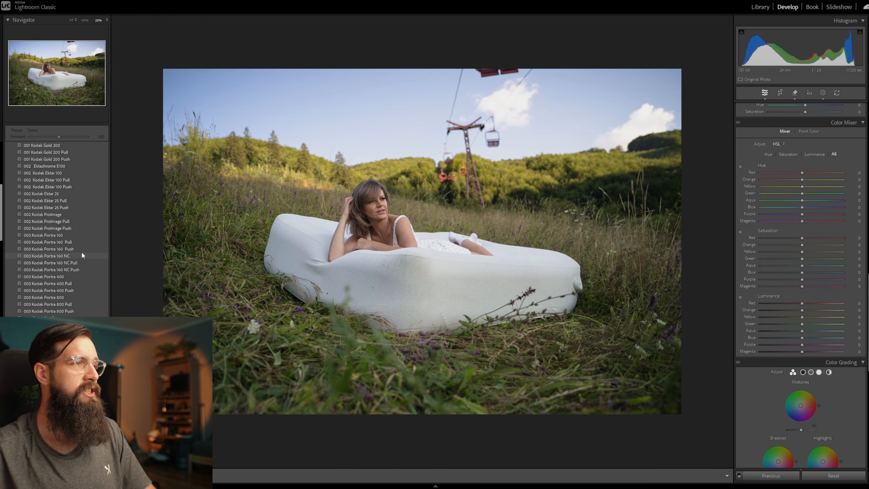
{"action": "scroll", "coordinate": [82, 252], "scroll_direction": "up", "scroll_amount": 10}
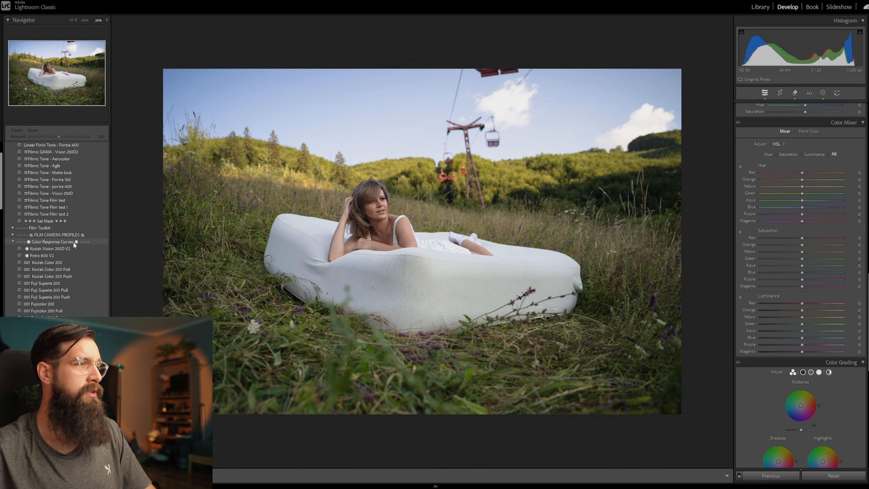
{"action": "scroll", "coordinate": [90, 242], "scroll_direction": "down", "scroll_amount": 5}
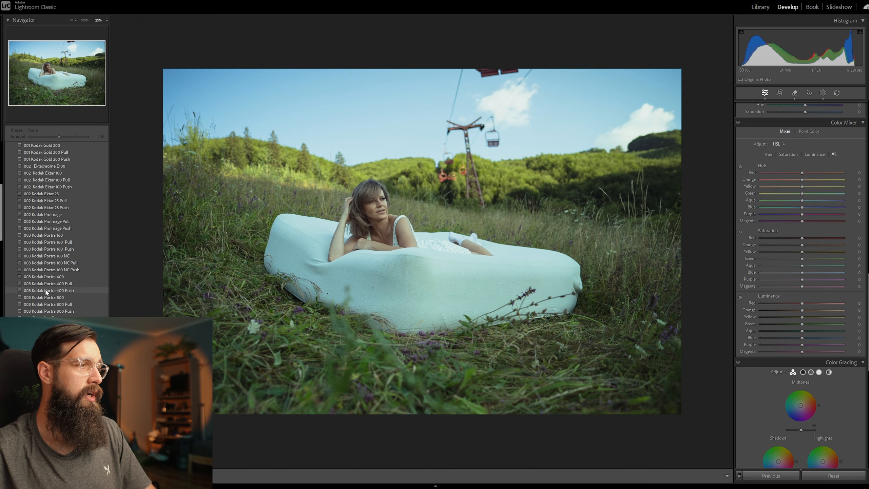
{"action": "left_click", "coordinate": [65, 290]}
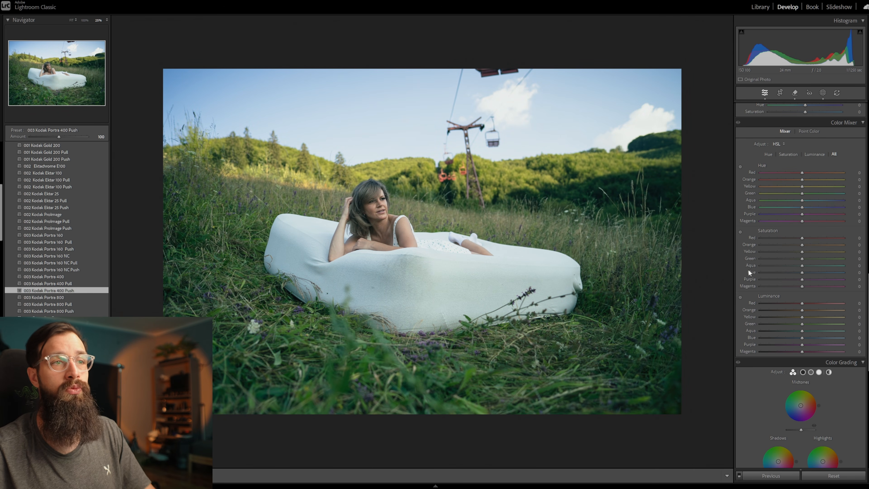
Warm the photo's white balance to Temp 8150 and Tint +25.
{"action": "scroll", "coordinate": [749, 269], "scroll_direction": "up", "scroll_amount": 5}
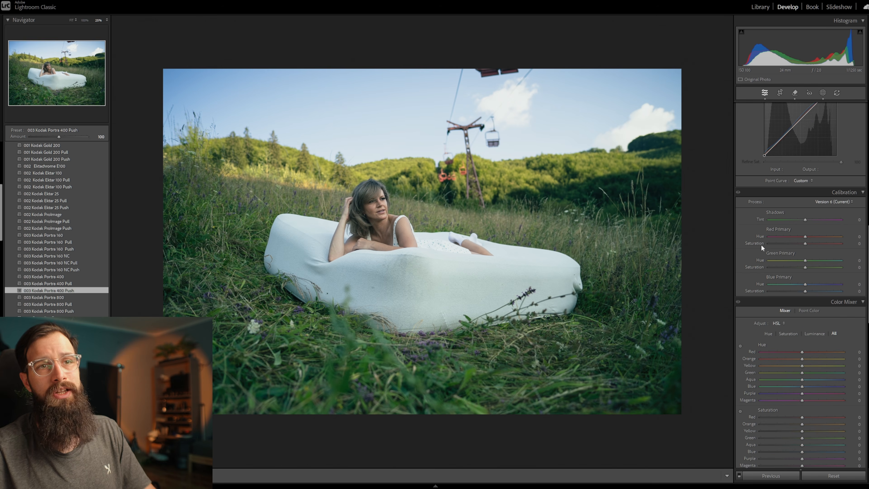
{"action": "scroll", "coordinate": [755, 248], "scroll_direction": "up", "scroll_amount": 5}
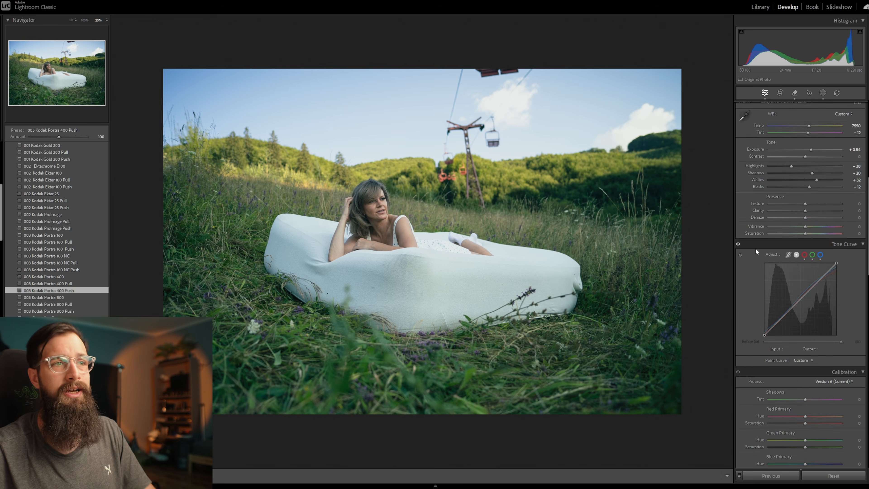
{"action": "scroll", "coordinate": [755, 248], "scroll_direction": "up", "scroll_amount": 3}
{"action": "left_click_drag", "start_coordinate": [853, 215], "coordinate": [859, 215]}
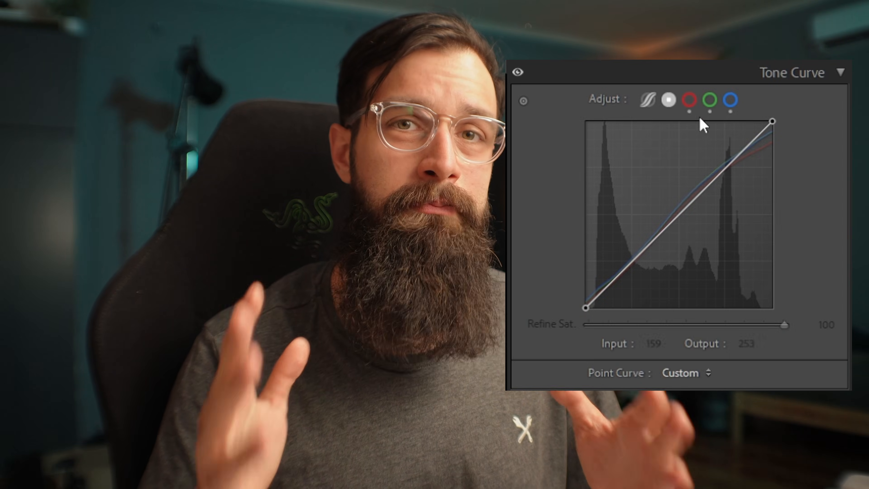
Examine the red, green and blue channel curves applied by the preset.
{"action": "left_click", "coordinate": [689, 99]}
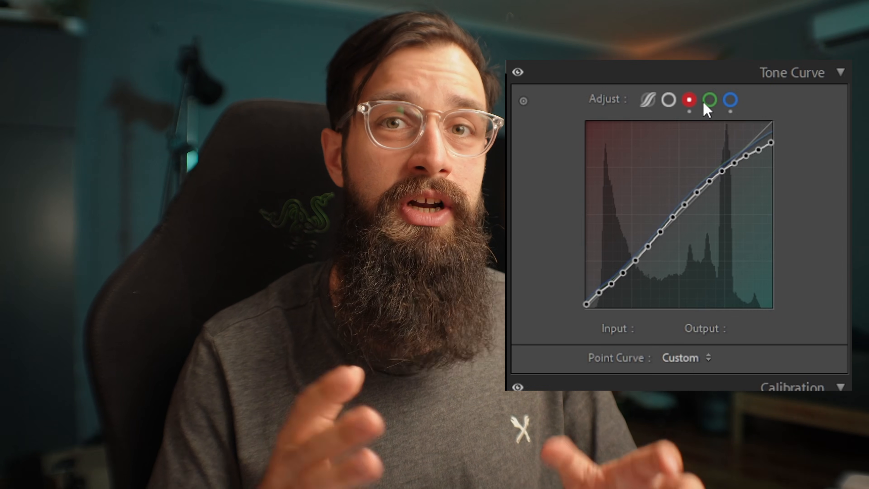
{"action": "left_click", "coordinate": [709, 101]}
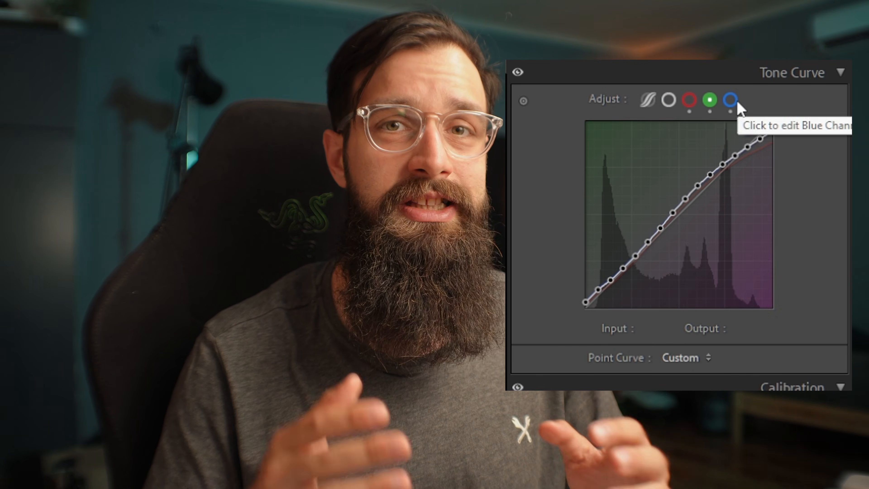
{"action": "left_click", "coordinate": [732, 101]}
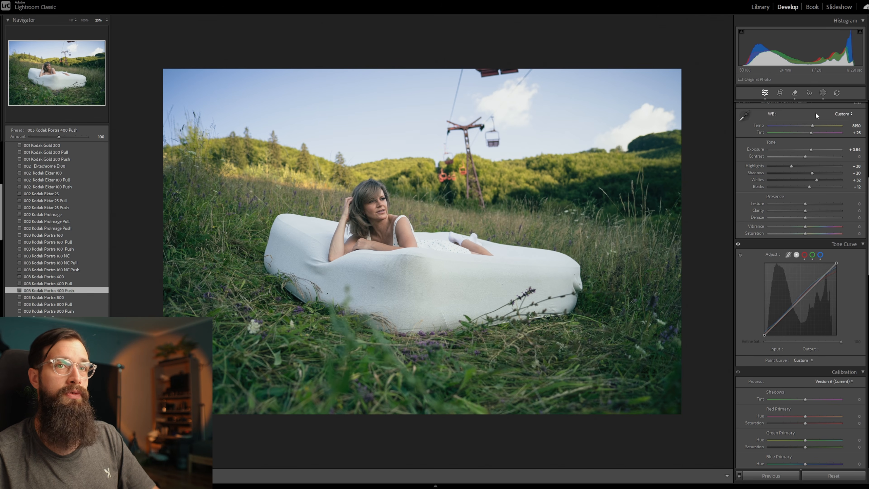
Create a new inverted radial gradient mask with feather 37, centred on the ski-lift tower and spanning most of the photo.
{"action": "left_click", "coordinate": [824, 94]}
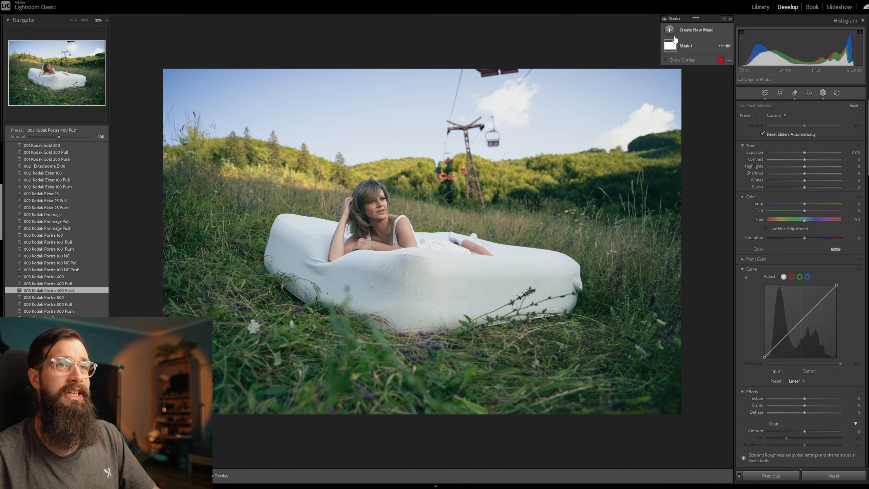
{"action": "left_click", "coordinate": [669, 31]}
{"action": "left_click", "coordinate": [706, 123]}
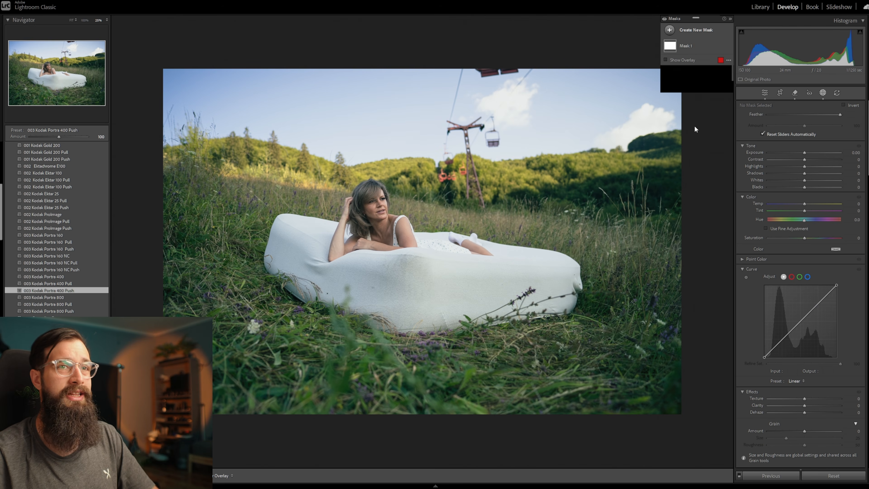
{"action": "mouse_move", "coordinate": [472, 129]}
{"action": "left_mouse_down"}
{"action": "mouse_move", "coordinate": [138, 302]}
{"action": "mouse_move", "coordinate": [111, 392]}
{"action": "left_mouse_up"}
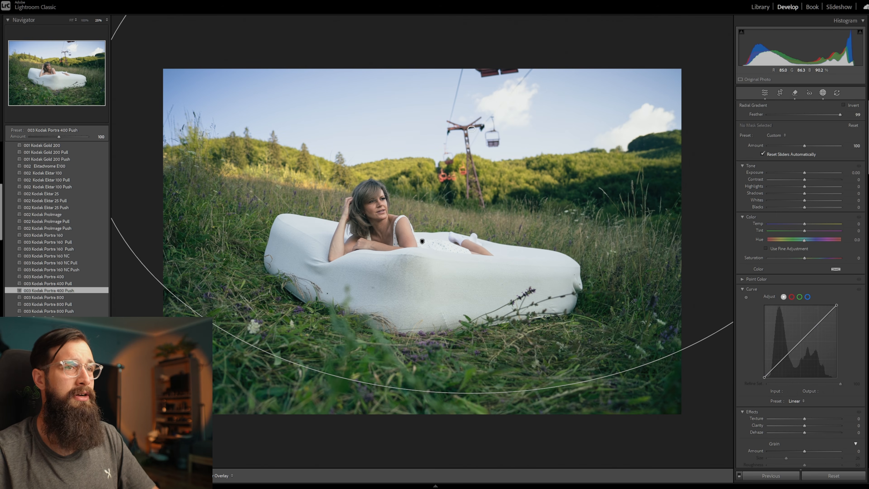
{"action": "left_click_drag", "start_coordinate": [455, 214], "coordinate": [437, 297]}
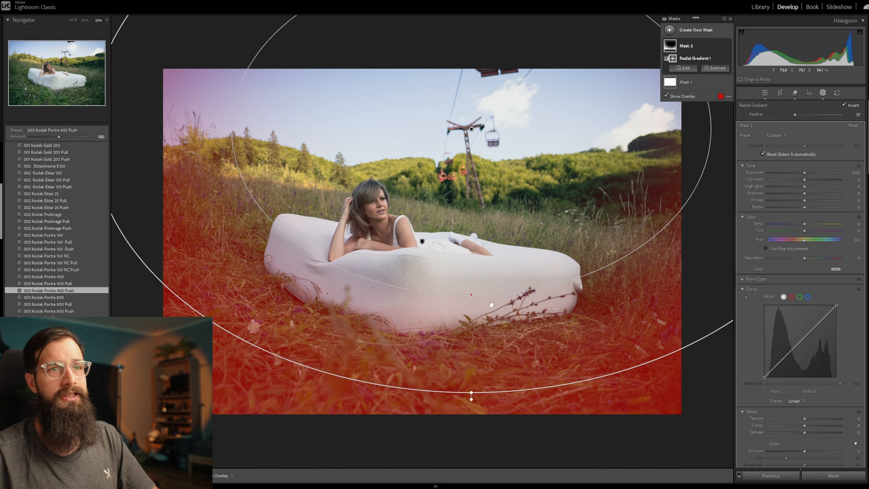
Subtract a slightly tilted linear gradient from the radial mask, running from the hills down to the lower part of the white sofa.
{"action": "left_click", "coordinate": [715, 68]}
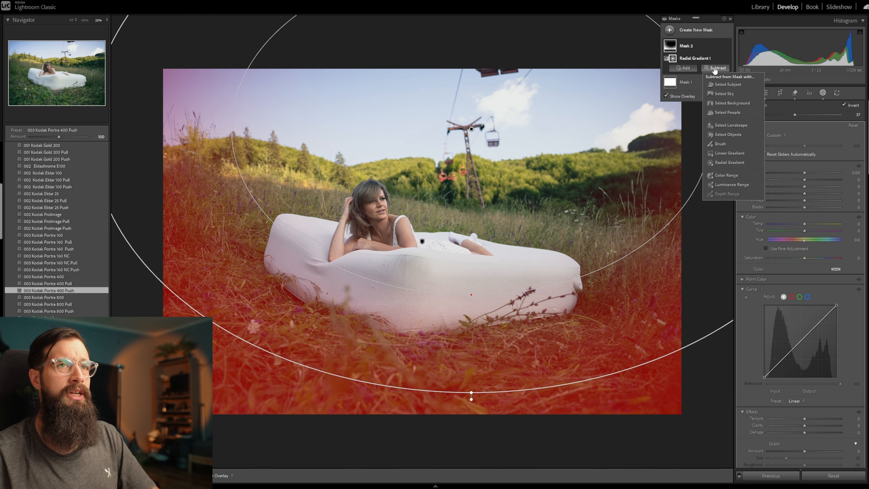
{"action": "left_click", "coordinate": [730, 153]}
{"action": "left_click_drag", "start_coordinate": [429, 158], "coordinate": [412, 308]}
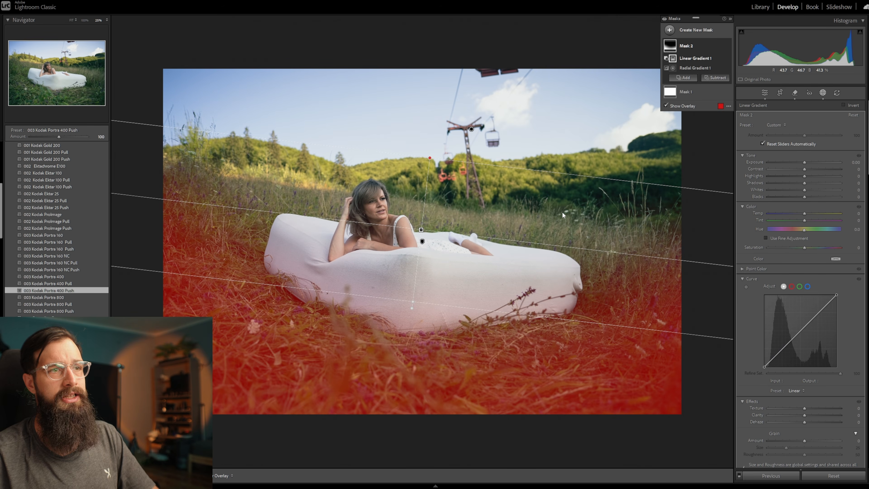
Hide the mask overlay and darken the masked foreground with its curve: lower the midtones, lift the black point and deepen the shadows.
{"action": "key", "text": "o"}
{"action": "left_click_drag", "start_coordinate": [741, 300], "coordinate": [754, 317]}
{"action": "left_click_drag", "start_coordinate": [631, 403], "coordinate": [631, 393]}
{"action": "left_click", "coordinate": [673, 385]}
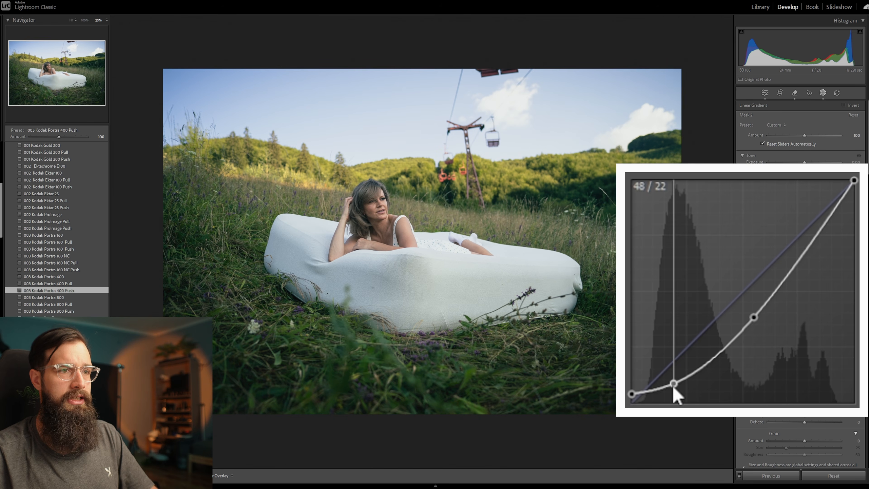
{"action": "left_click", "coordinate": [724, 362]}
{"action": "left_click_drag", "start_coordinate": [723, 361], "coordinate": [726, 360]}
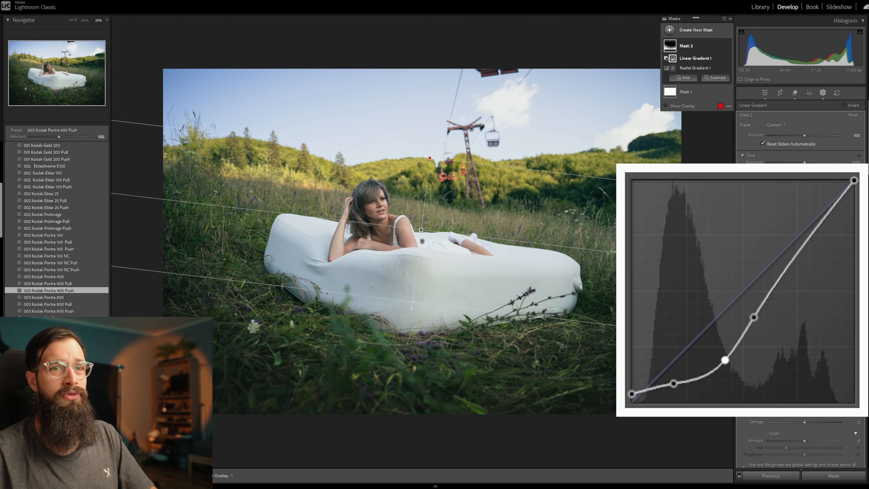
{"action": "left_click_drag", "start_coordinate": [673, 384], "coordinate": [665, 391]}
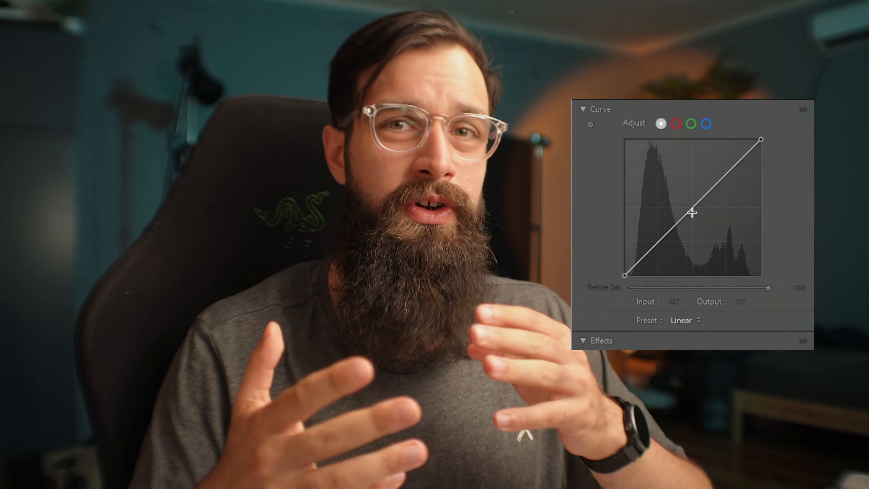
Shape the mask's curve with a midtone point at input 140, output 98, a raised black point and lowered darker midtones.
{"action": "left_click_drag", "start_coordinate": [693, 206], "coordinate": [699, 223]}
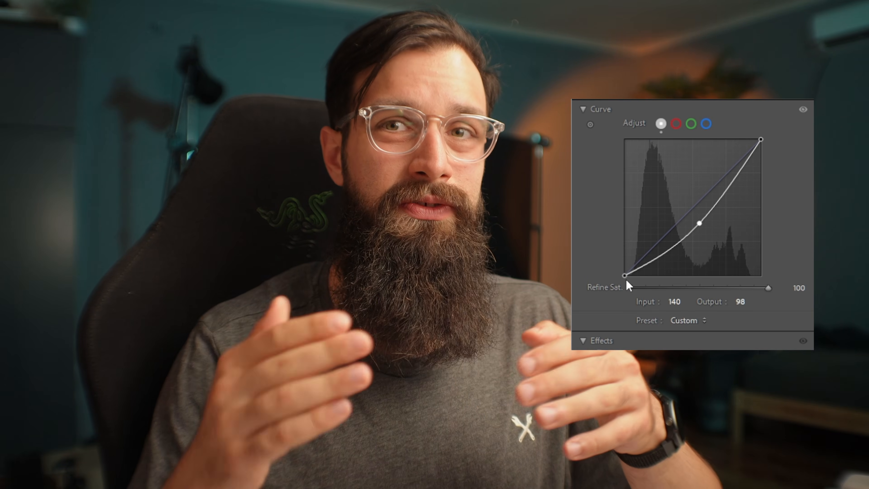
{"action": "left_click_drag", "start_coordinate": [625, 276], "coordinate": [650, 263]}
{"action": "left_click_drag", "start_coordinate": [681, 240], "coordinate": [681, 250]}
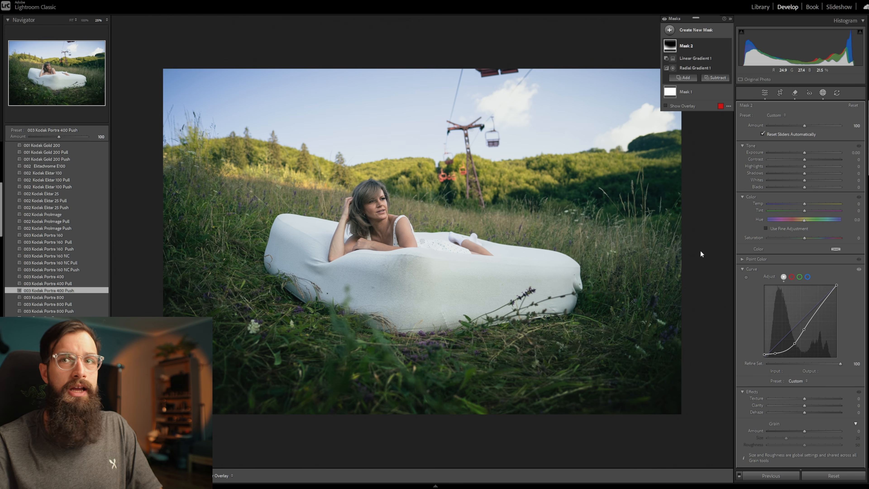
Try Refine Saturation at 0 on the foreground mask's curve, and restore it to 100.
{"action": "scroll", "coordinate": [738, 256], "scroll_direction": "down", "scroll_amount": 3}
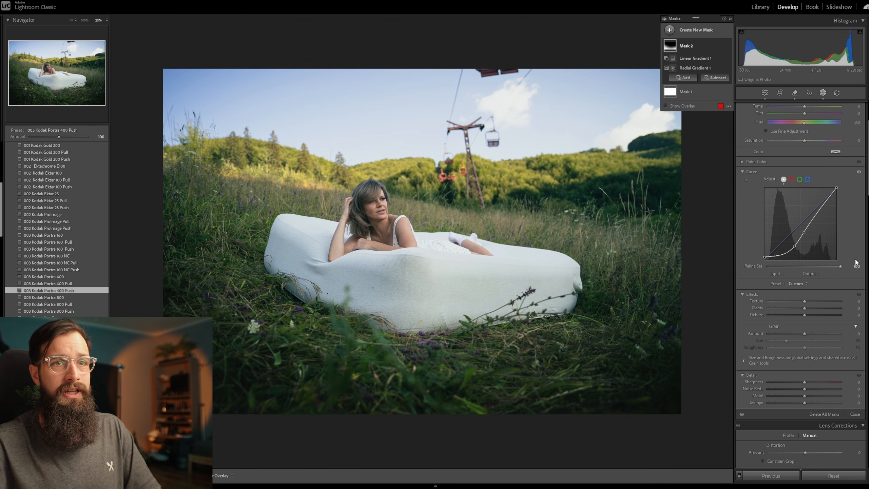
{"action": "left_click_drag", "start_coordinate": [840, 267], "coordinate": [840, 267]}
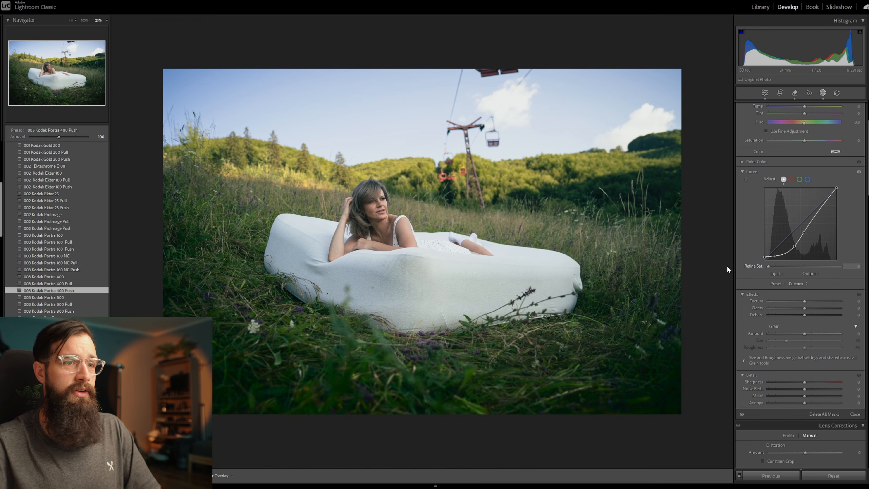
{"action": "left_click_drag", "start_coordinate": [713, 269], "coordinate": [712, 269]}
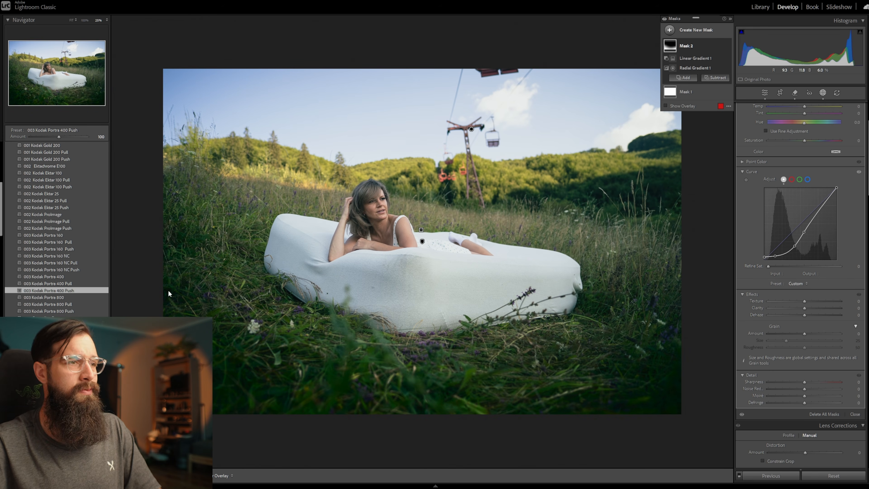
{"action": "double_click", "coordinate": [769, 266]}
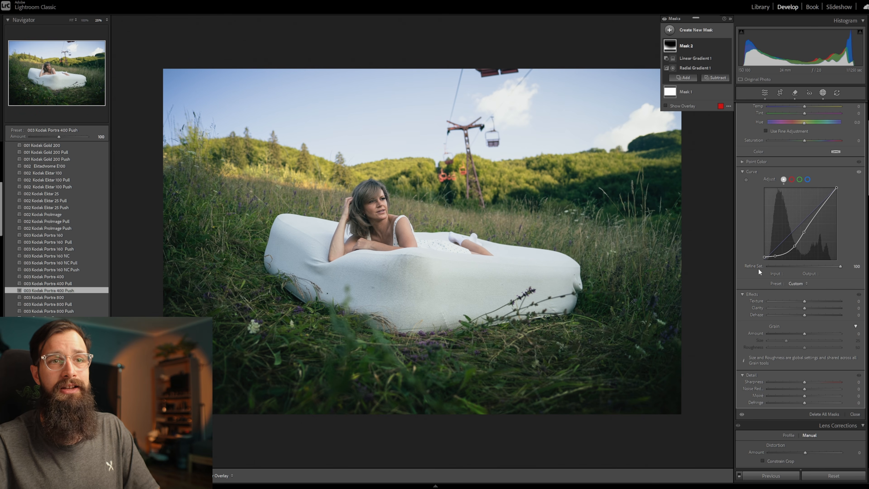
Set the shadow point of the foreground mask's curve to input 36, output 11.
{"action": "left_click_drag", "start_coordinate": [795, 245], "coordinate": [775, 257]}
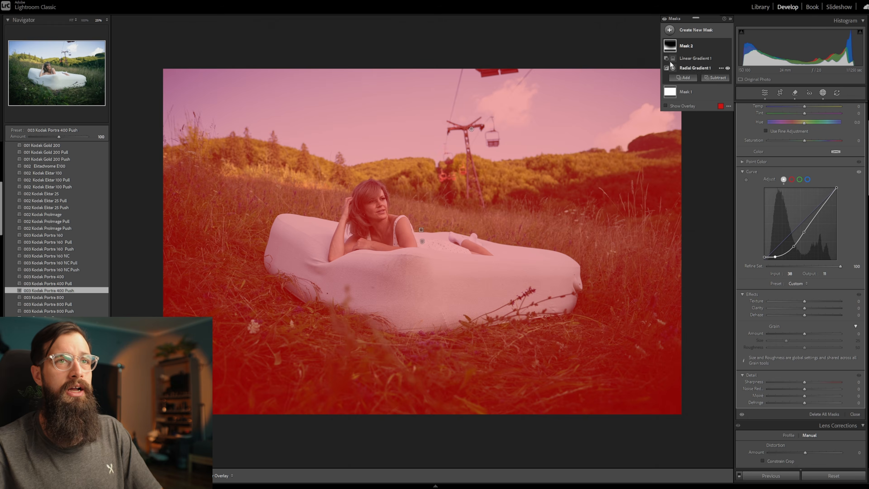
Create a slightly tilted linear gradient mask over the sky and hills, fading across the white sofa, and subtract the subject from it.
{"action": "left_click", "coordinate": [670, 30]}
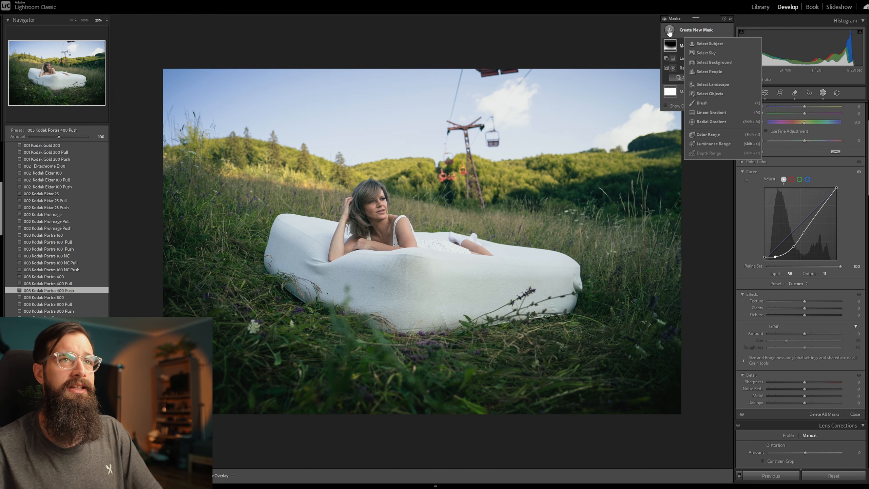
{"action": "left_click", "coordinate": [711, 111]}
{"action": "left_click_drag", "start_coordinate": [431, 189], "coordinate": [415, 282]}
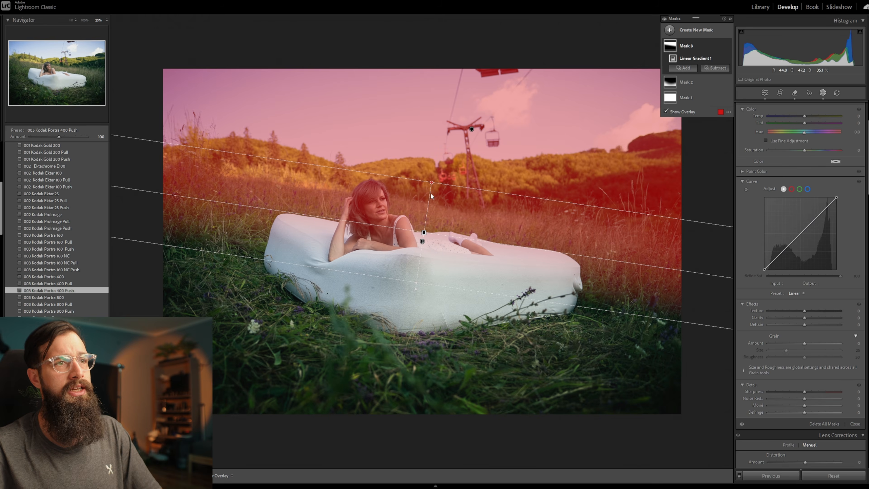
{"action": "left_click_drag", "start_coordinate": [432, 184], "coordinate": [436, 154]}
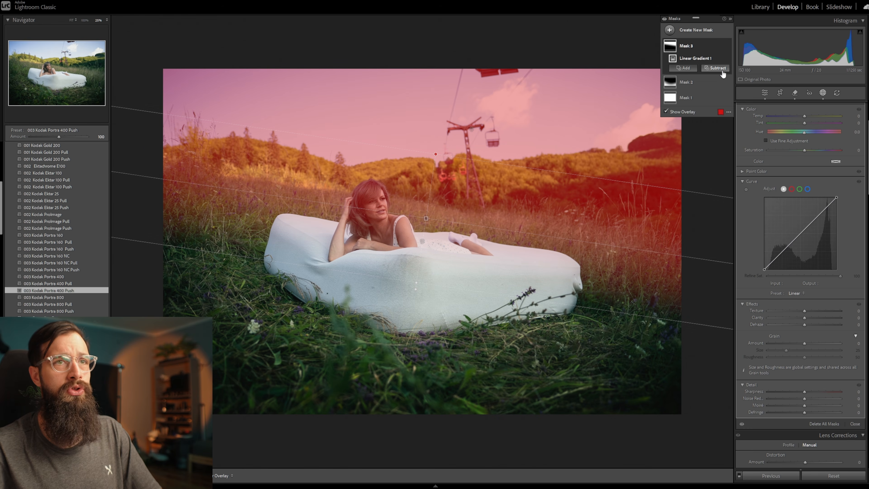
{"action": "left_click", "coordinate": [719, 70]}
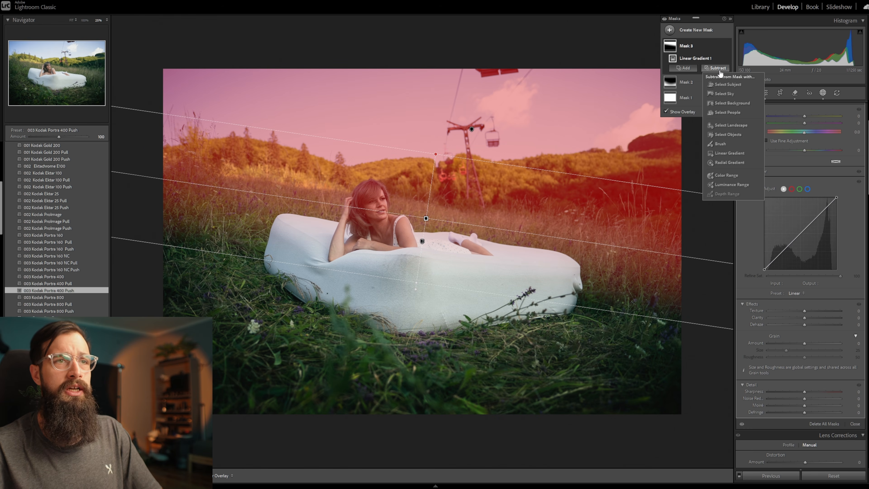
{"action": "left_click", "coordinate": [732, 85]}
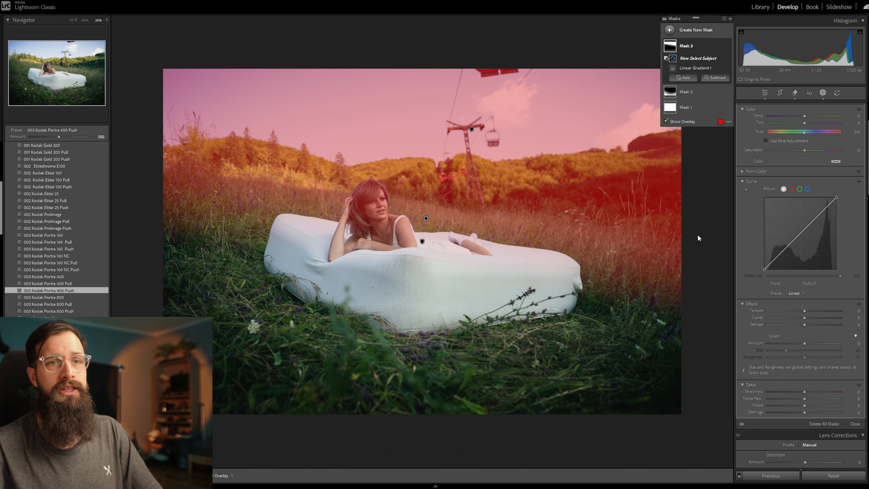
Hide the mask overlay and set the background gradient mask's saturation to -44.
{"action": "key", "text": "o"}
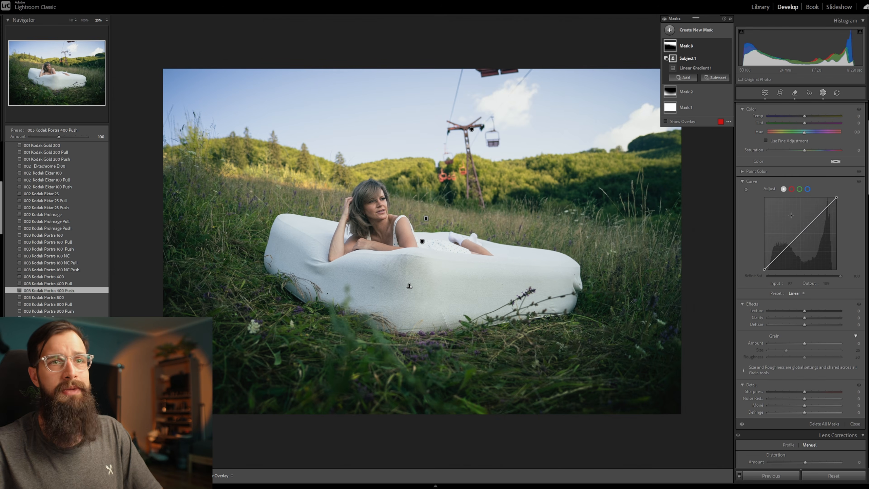
{"action": "scroll", "coordinate": [792, 215], "scroll_direction": "up", "scroll_amount": 3}
{"action": "left_click", "coordinate": [793, 248]}
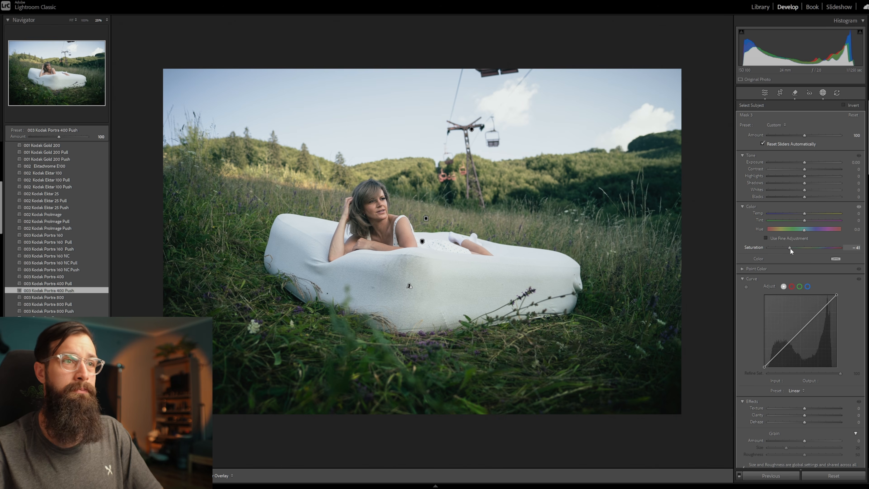
{"action": "left_click_drag", "start_coordinate": [790, 247], "coordinate": [789, 248]}
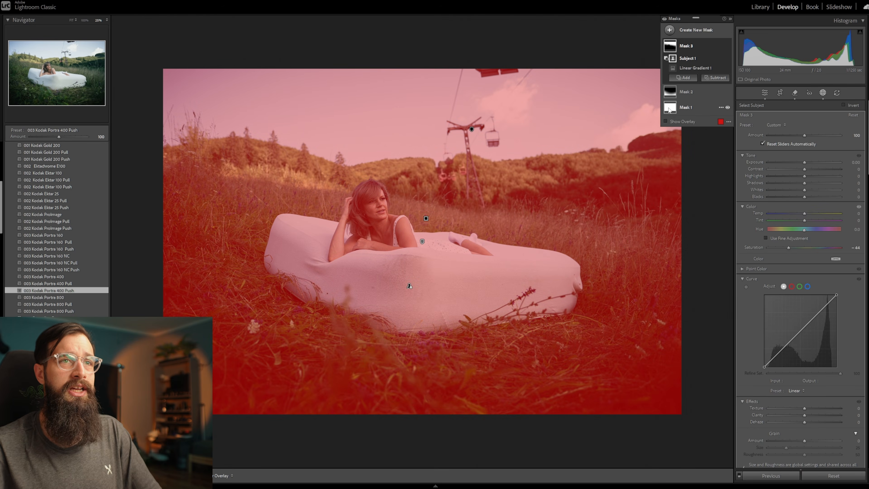
Lower Refine Saturation to about 49 on the curve of Mask 1, the full-image luminance range mask.
{"action": "left_click", "coordinate": [698, 107]}
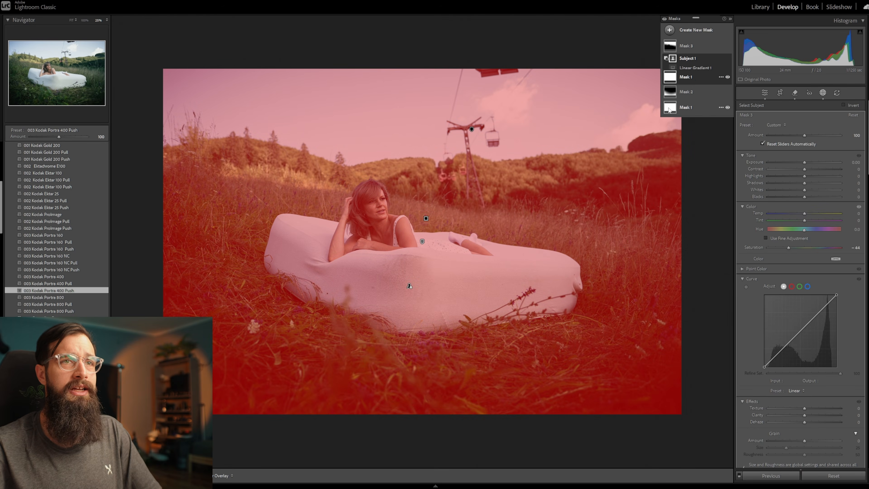
{"action": "scroll", "coordinate": [775, 254], "scroll_direction": "down", "scroll_amount": 3}
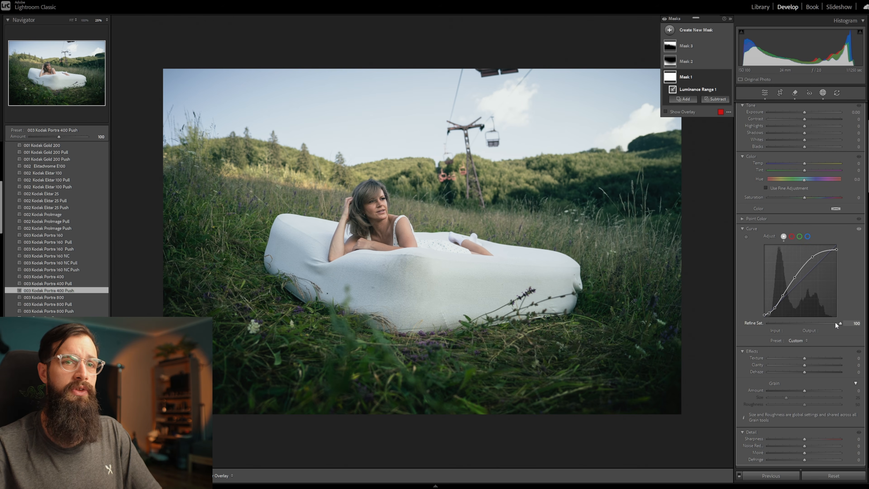
{"action": "left_click_drag", "start_coordinate": [835, 323], "coordinate": [831, 323]}
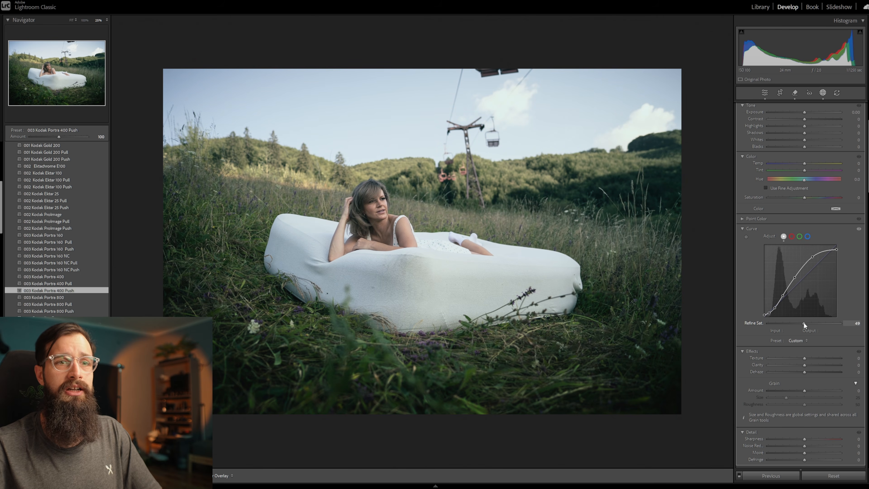
{"action": "left_click_drag", "start_coordinate": [807, 324], "coordinate": [806, 324]}
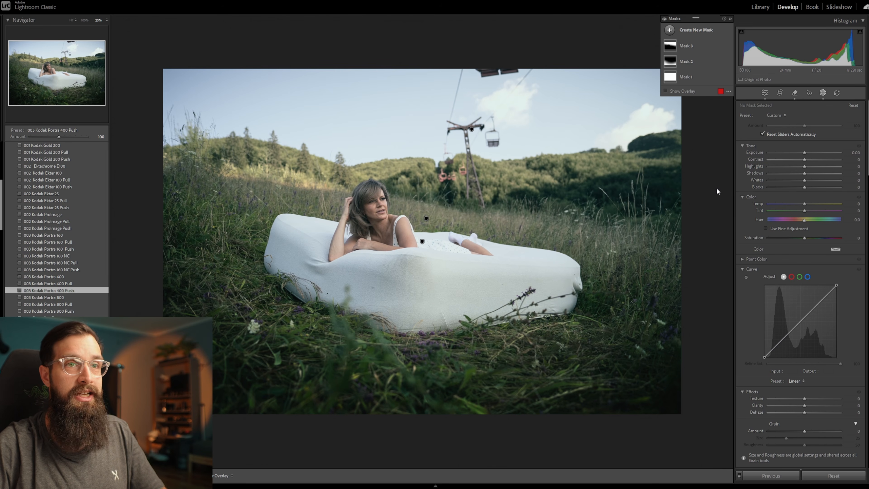
Create a luminance range mask that excludes the bright sky and sofa, with range limits 0/11 and 53/86, checking it with the overlay.
{"action": "key", "text": "shift+q"}
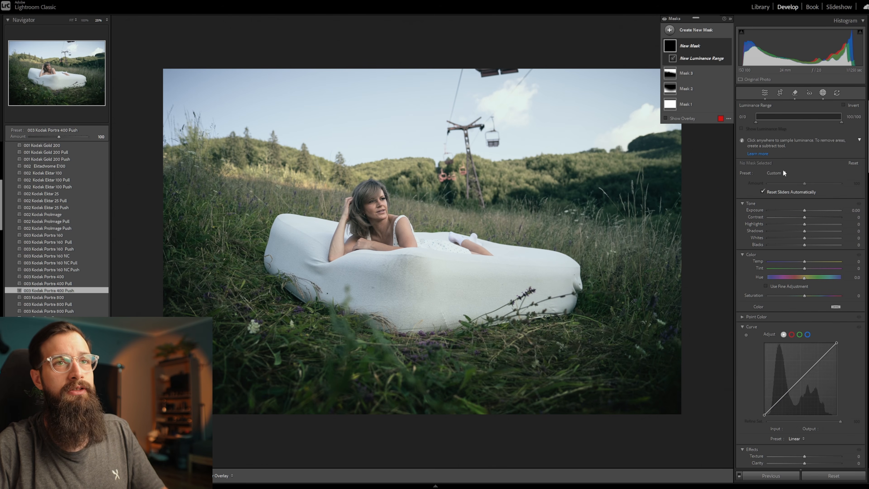
{"action": "left_click", "coordinate": [777, 117]}
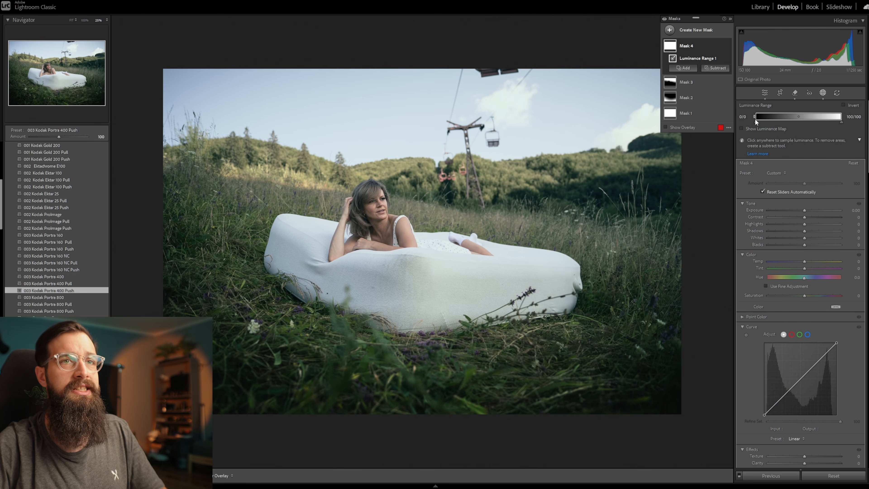
{"action": "left_click_drag", "start_coordinate": [756, 118], "coordinate": [765, 116]}
{"action": "key", "text": "o"}
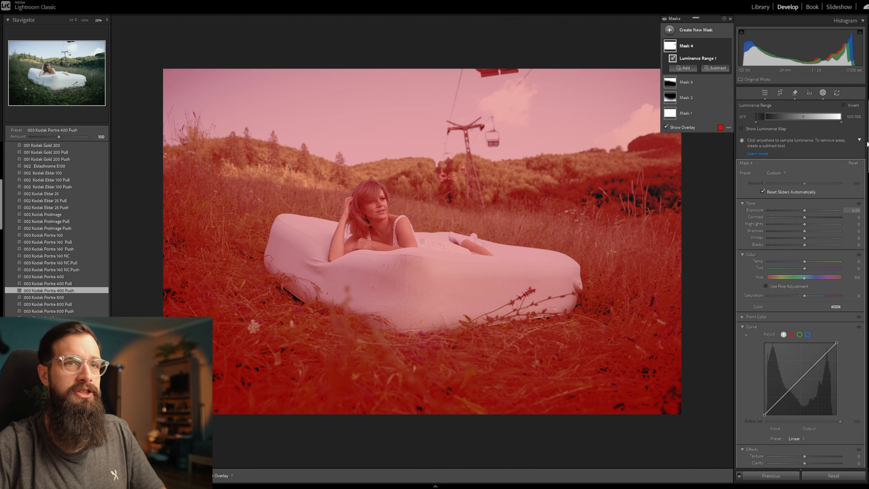
{"action": "mouse_move", "coordinate": [842, 116]}
{"action": "left_mouse_down"}
{"action": "mouse_move", "coordinate": [802, 116]}
{"action": "mouse_move", "coordinate": [831, 121]}
{"action": "left_mouse_up"}
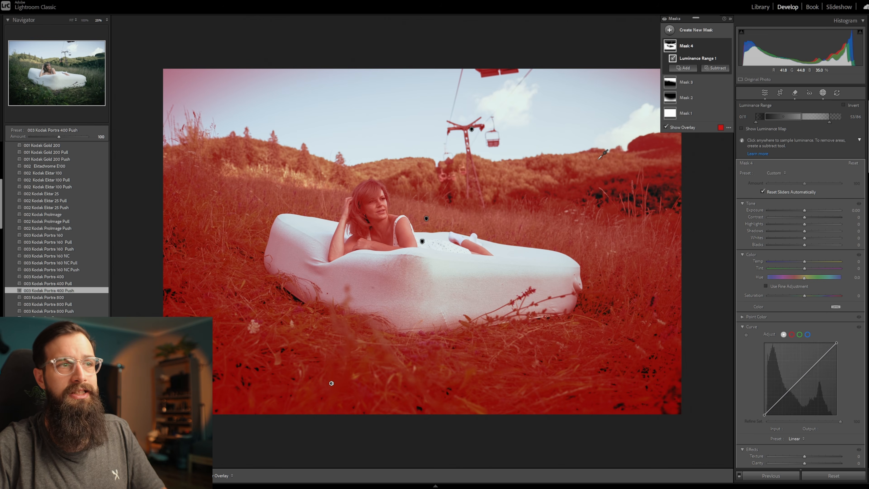
{"action": "key", "text": "o"}
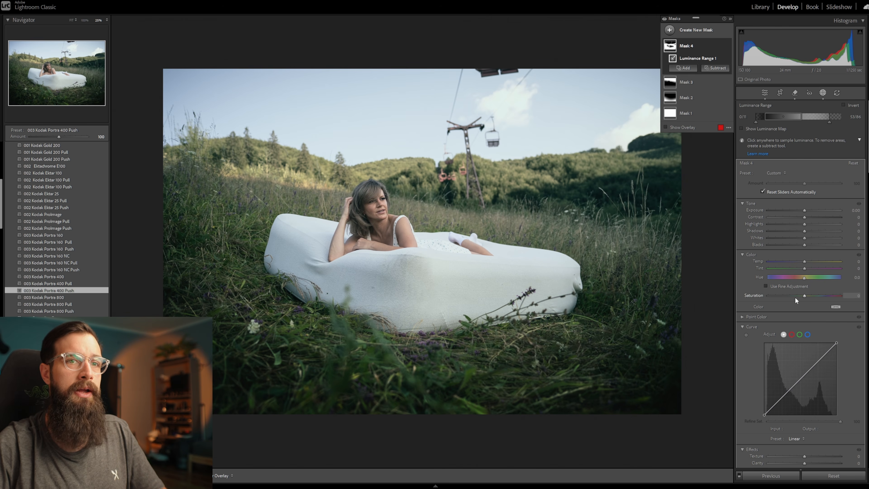
Raise the new luminance mask's saturation to about 68 and check its coverage with the overlay.
{"action": "left_click_drag", "start_coordinate": [820, 296], "coordinate": [828, 294]}
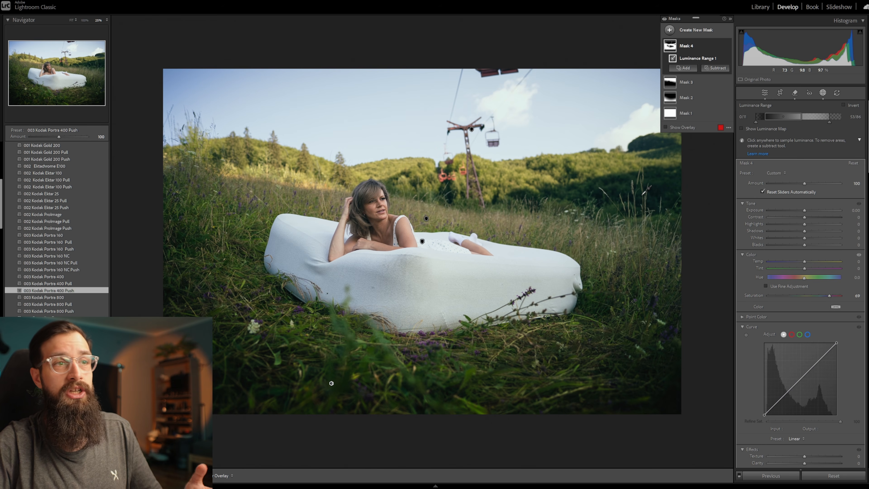
{"action": "key", "text": "o"}
{"action": "key", "text": "o"}
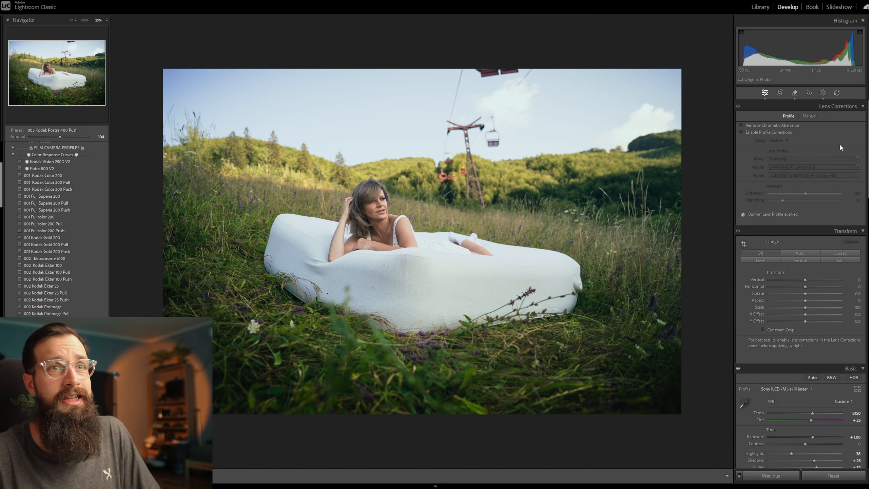
Enable lens profile corrections and chromatic aberration removal, and compare the photo with the profile corrections off and on.
{"action": "left_click", "coordinate": [743, 130]}
{"action": "left_click", "coordinate": [746, 125]}
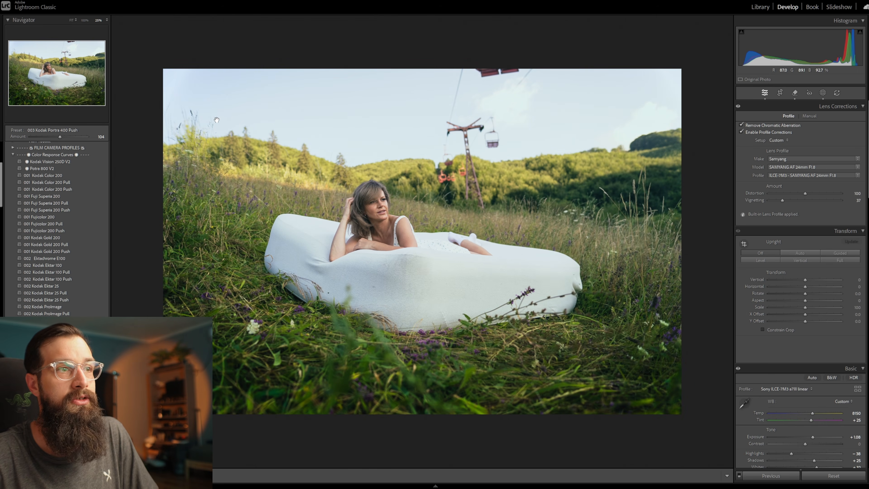
{"action": "left_click", "coordinate": [748, 130]}
{"action": "left_click", "coordinate": [748, 131]}
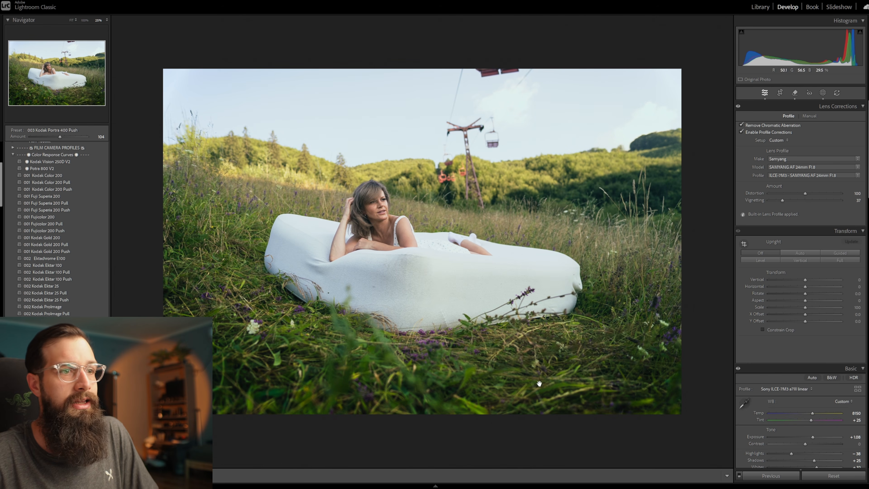
Reopen the foreground darkening mask, lower its saturation to about -31 and set its curve's shadow point to input 37, output 13.
{"action": "left_click", "coordinate": [828, 94]}
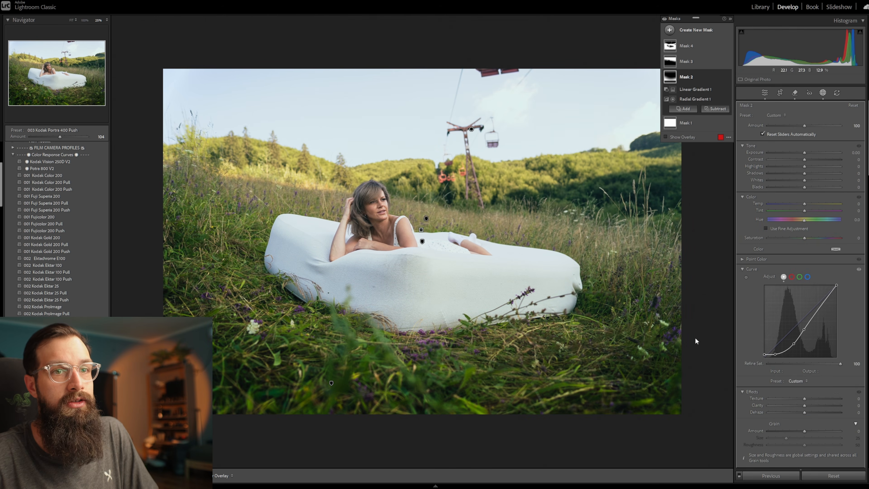
{"action": "left_click_drag", "start_coordinate": [805, 238], "coordinate": [793, 239]}
{"action": "left_click_drag", "start_coordinate": [805, 330], "coordinate": [775, 353]}
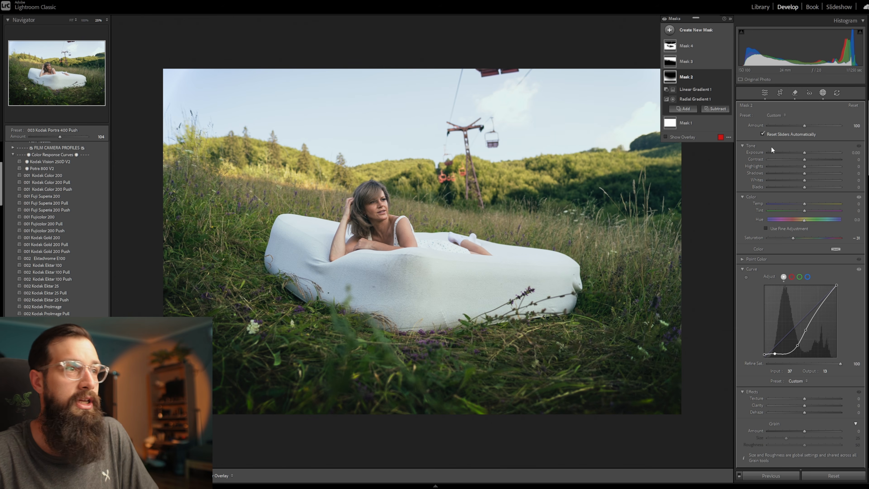
Reopen Mask 3, set its curve's midtone point to 132/126 and shadow point to 30/37, and ease the mask's negative saturation.
{"action": "left_click", "coordinate": [673, 62]}
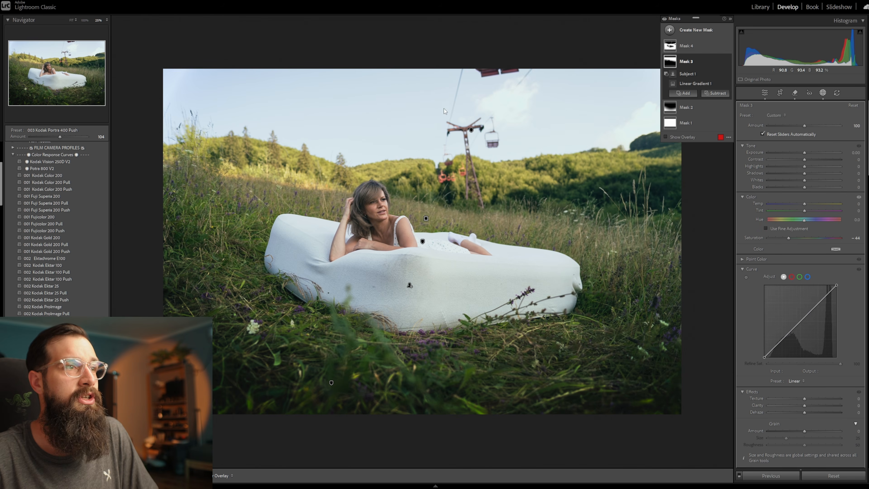
{"action": "key", "text": "o"}
{"action": "key", "text": "o"}
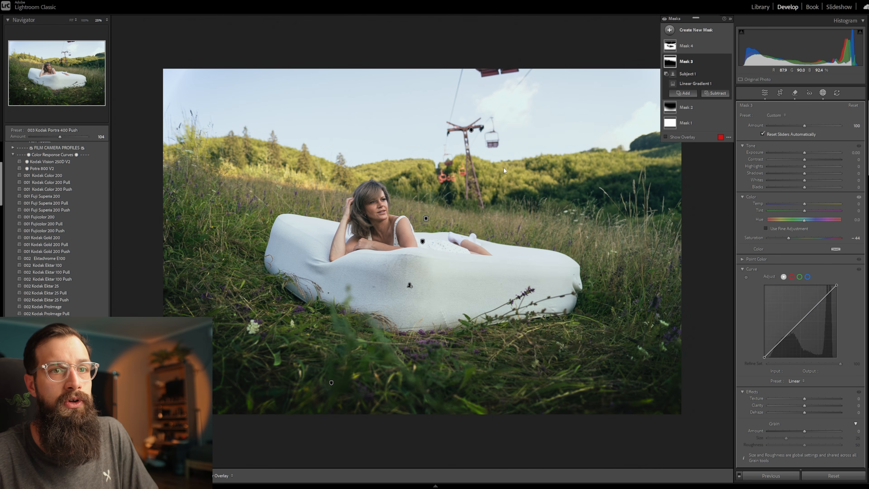
{"action": "left_click", "coordinate": [747, 278]}
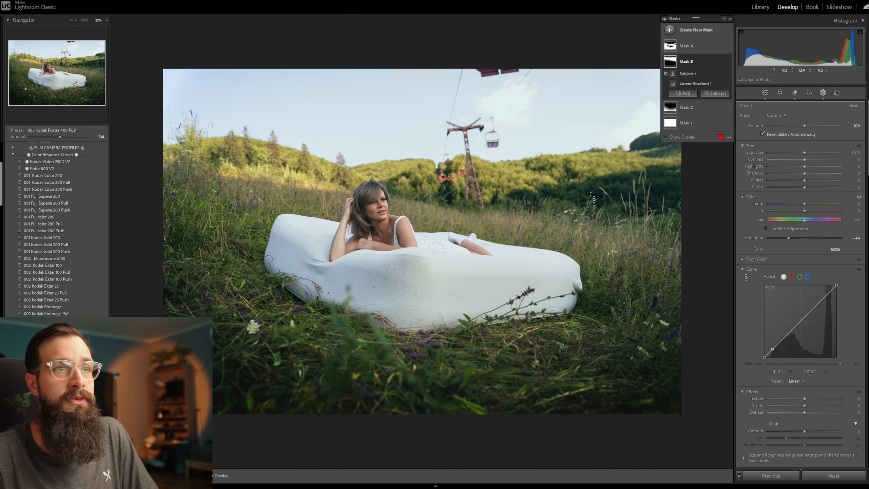
{"action": "left_click", "coordinate": [612, 182]}
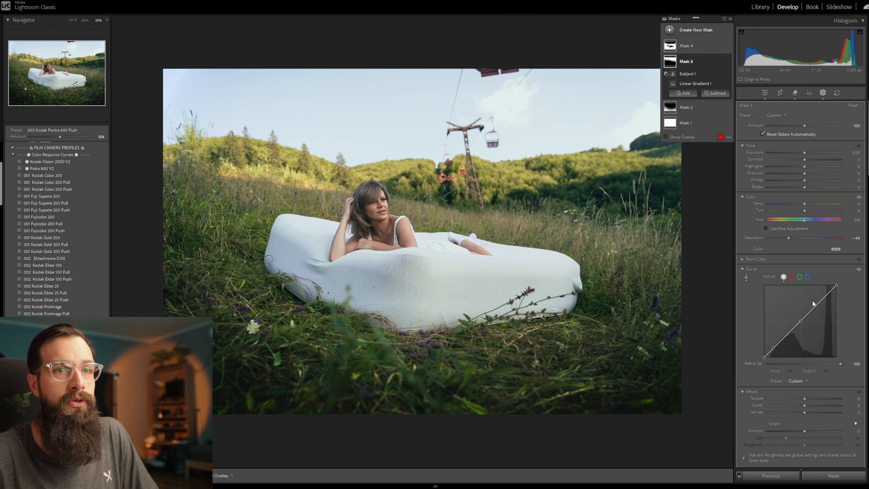
{"action": "left_click_drag", "start_coordinate": [800, 321], "coordinate": [803, 324]}
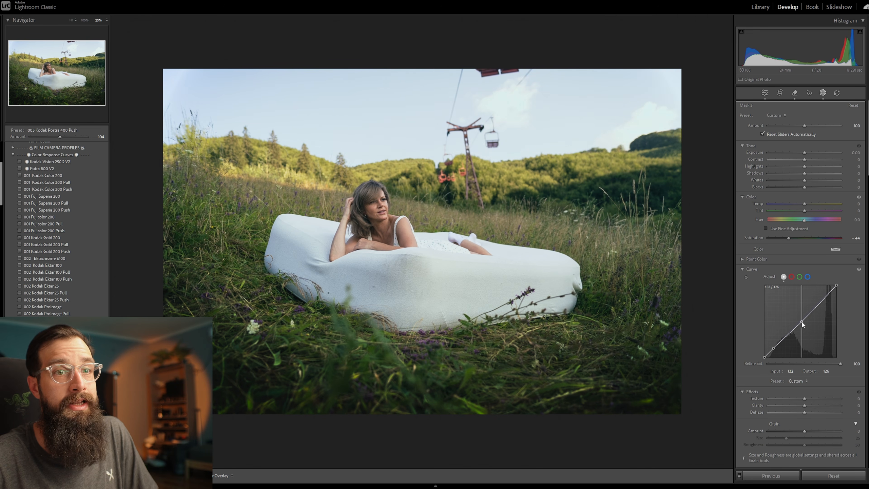
{"action": "left_click_drag", "start_coordinate": [773, 348], "coordinate": [773, 347]}
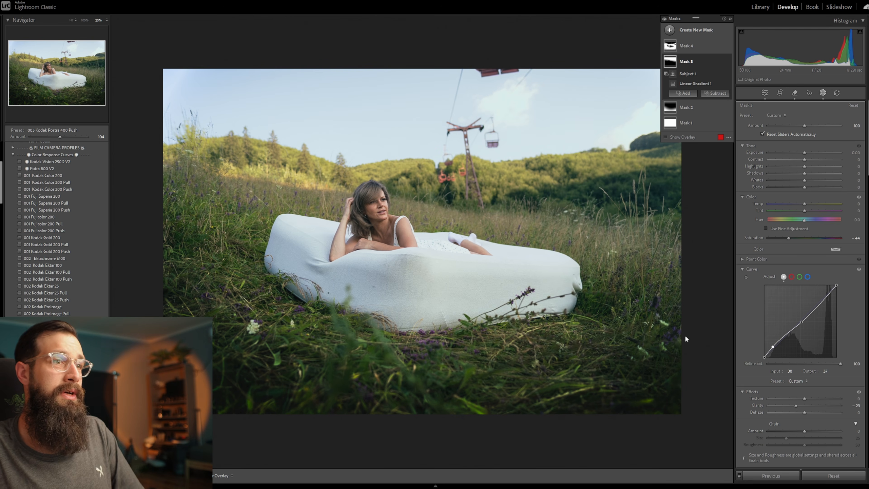
{"action": "left_click_drag", "start_coordinate": [792, 237], "coordinate": [794, 243]}
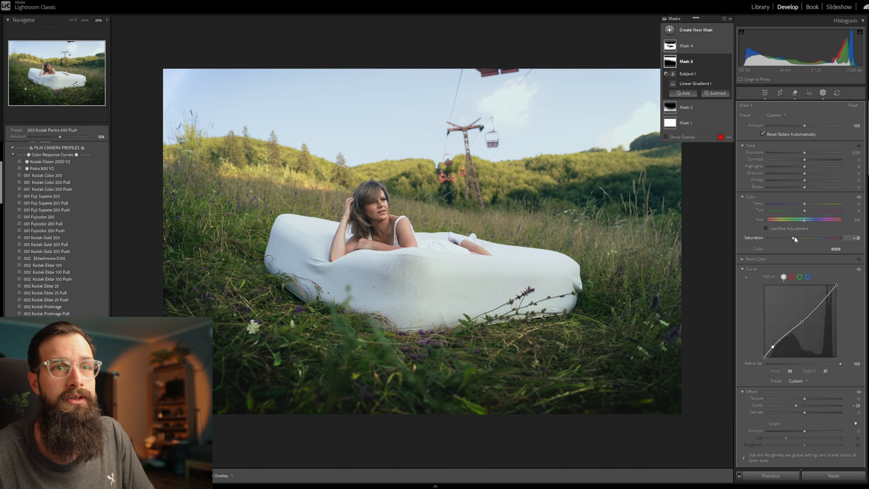
{"action": "left_click_drag", "start_coordinate": [794, 237], "coordinate": [791, 238]}
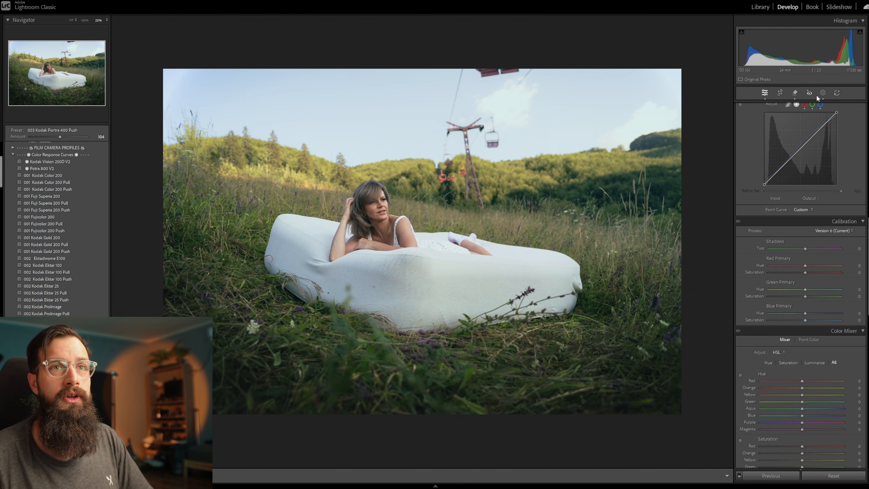
Create a radial gradient mask over the hillside beside the woman and enlarge it to reach the lift tower and sofa.
{"action": "left_click", "coordinate": [822, 93]}
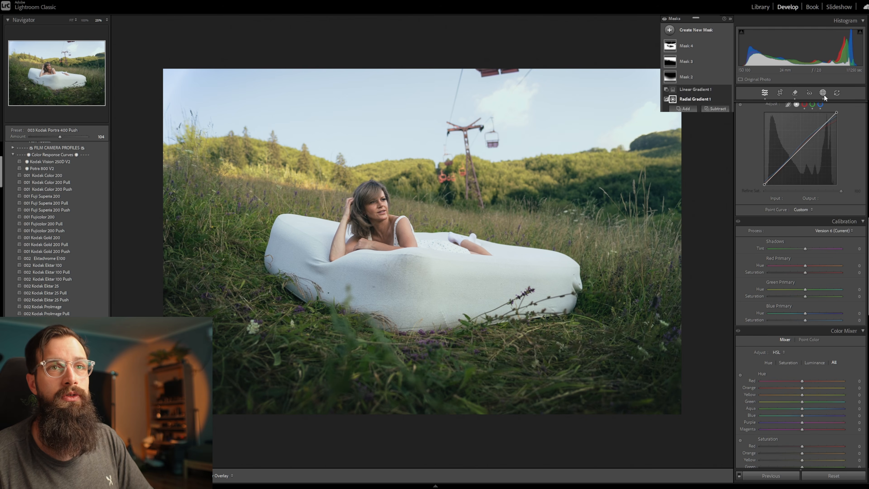
{"action": "left_click", "coordinate": [669, 30]}
{"action": "left_click", "coordinate": [712, 120]}
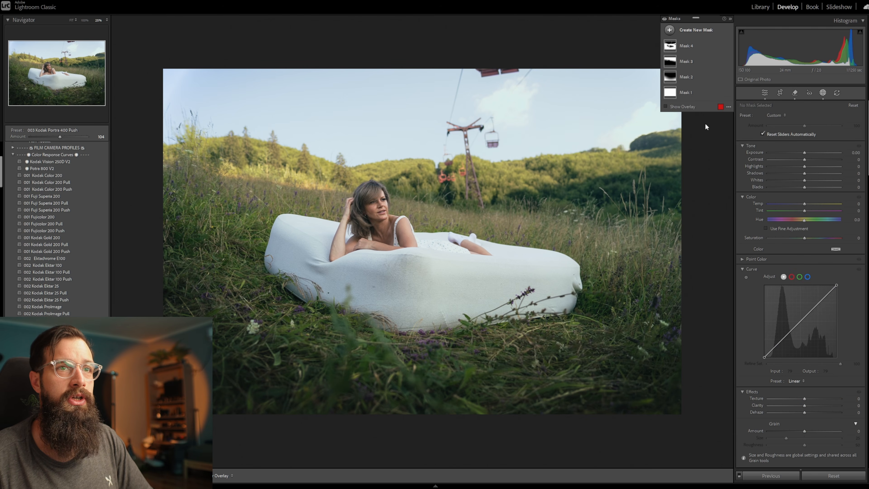
{"action": "left_click_drag", "start_coordinate": [372, 178], "coordinate": [368, 173]}
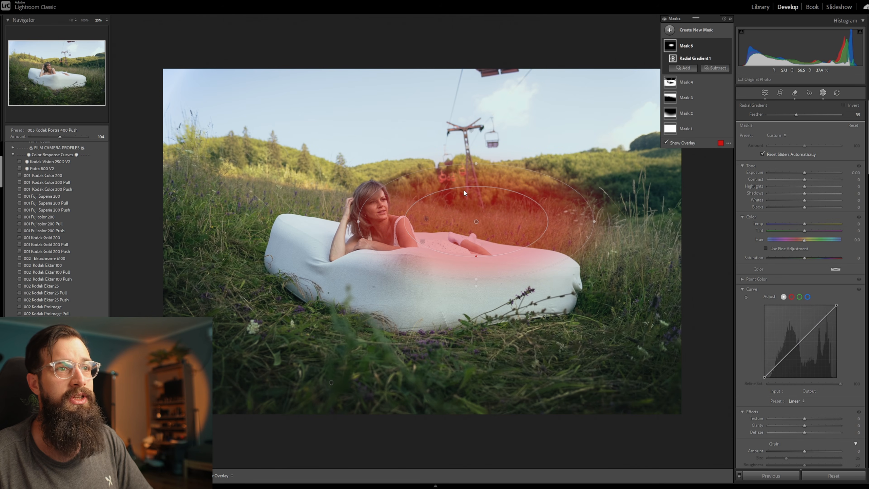
{"action": "left_click_drag", "start_coordinate": [472, 194], "coordinate": [463, 182]}
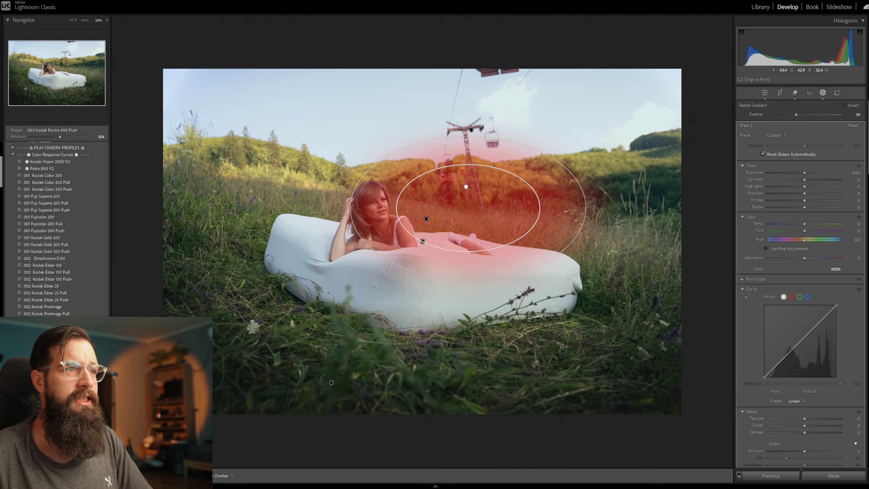
{"action": "left_click_drag", "start_coordinate": [469, 138], "coordinate": [469, 123]}
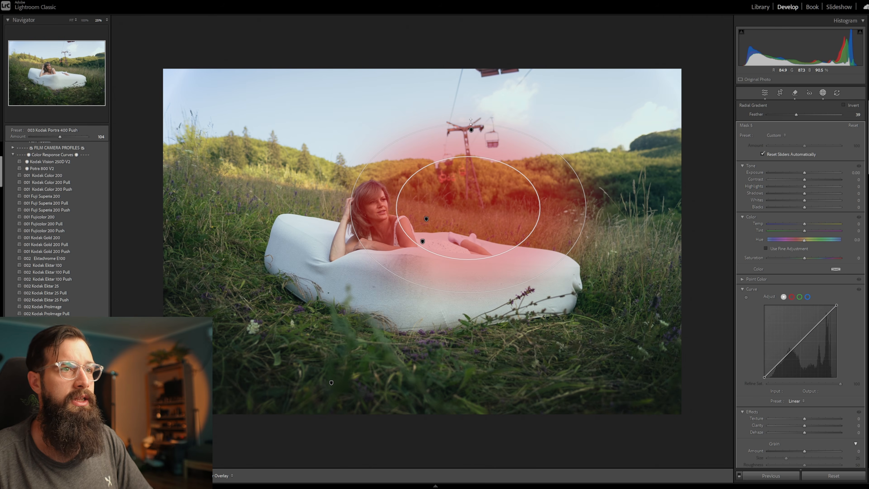
{"action": "left_click_drag", "start_coordinate": [586, 208], "coordinate": [590, 208]}
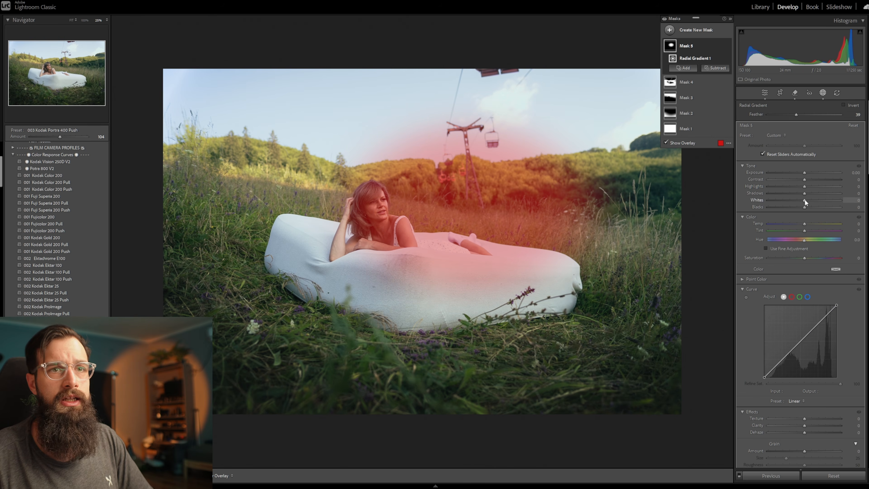
Raise the radial mask's shadows to 21 and shape its curve with points at 133/142 and 210/205, recentring the gradient closer to the woman.
{"action": "left_click_drag", "start_coordinate": [804, 193], "coordinate": [812, 194]}
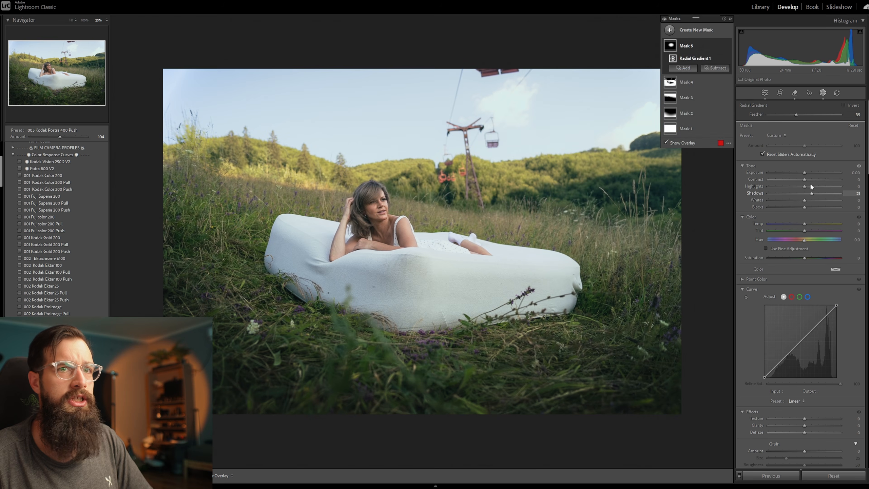
{"action": "left_click", "coordinate": [800, 342]}
{"action": "left_click_drag", "start_coordinate": [800, 342], "coordinate": [803, 339]}
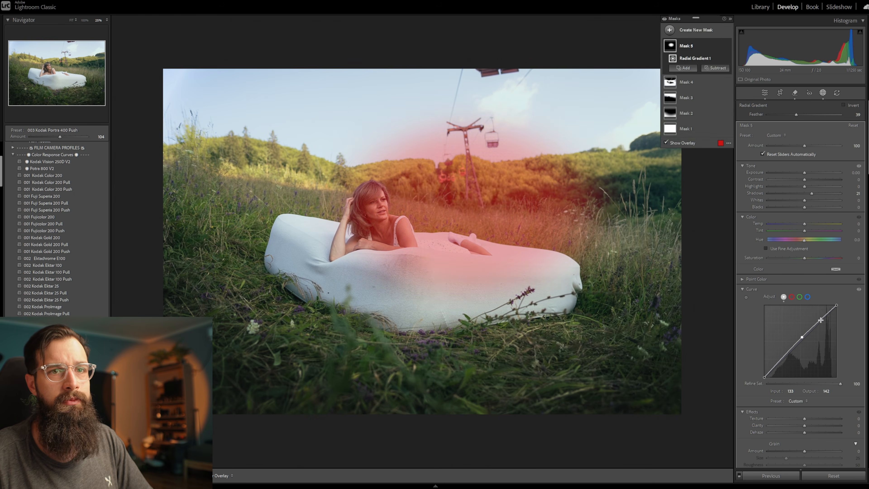
{"action": "left_click_drag", "start_coordinate": [390, 249], "coordinate": [377, 236]}
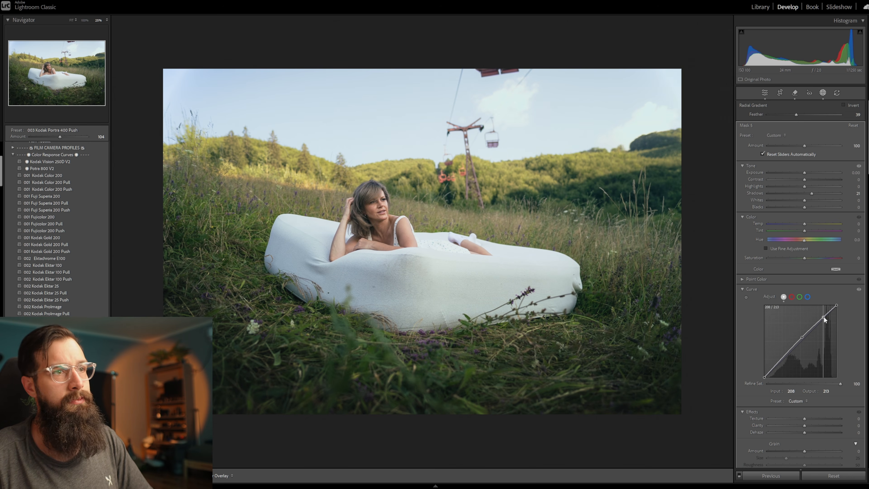
{"action": "left_click_drag", "start_coordinate": [837, 305], "coordinate": [824, 319]}
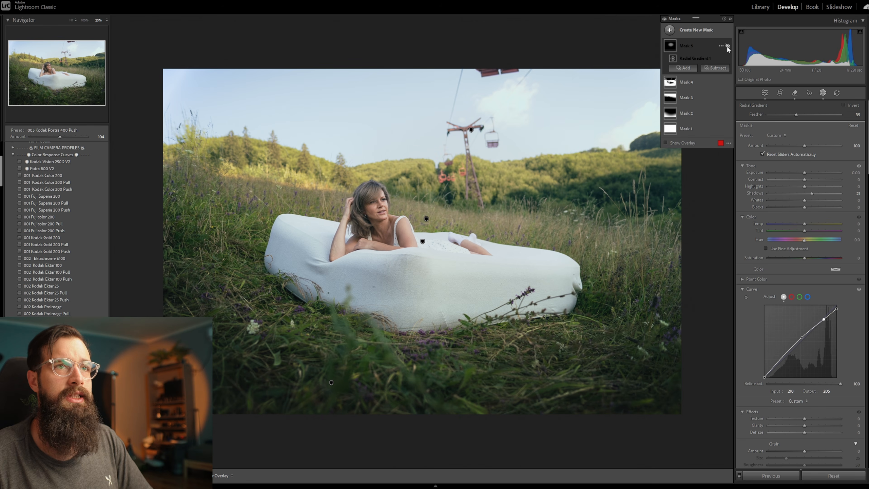
Compare the photo with the radial mask off and on, and enlarge its outer ellipse while softening the feathered edge.
{"action": "left_click", "coordinate": [727, 46]}
{"action": "left_click", "coordinate": [727, 46]}
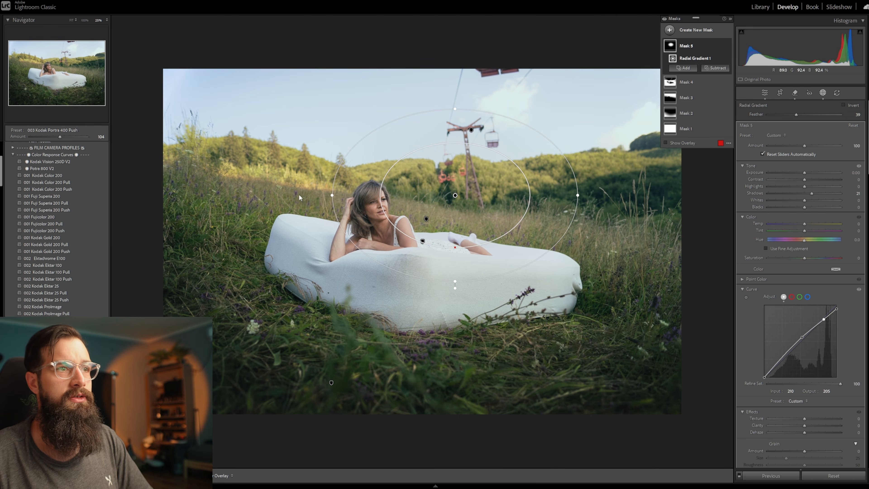
{"action": "left_click_drag", "start_coordinate": [332, 195], "coordinate": [323, 195]}
{"action": "left_click_drag", "start_coordinate": [455, 282], "coordinate": [455, 295]}
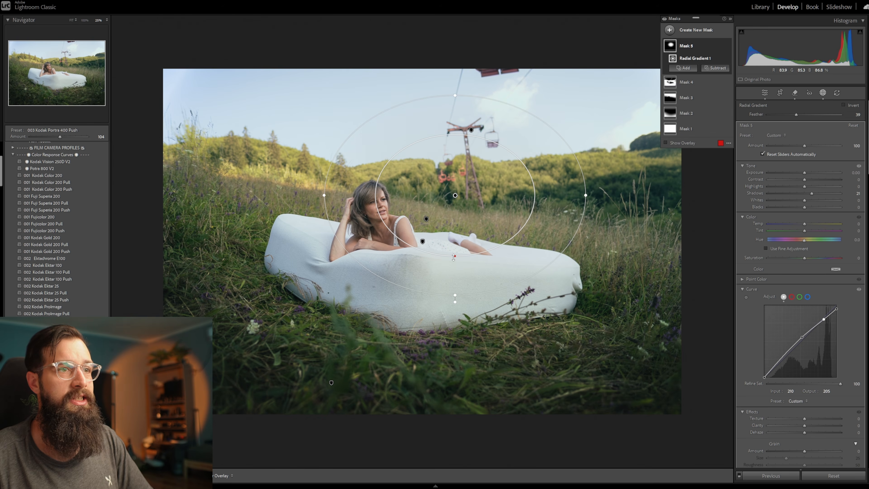
{"action": "left_click_drag", "start_coordinate": [535, 195], "coordinate": [518, 195]}
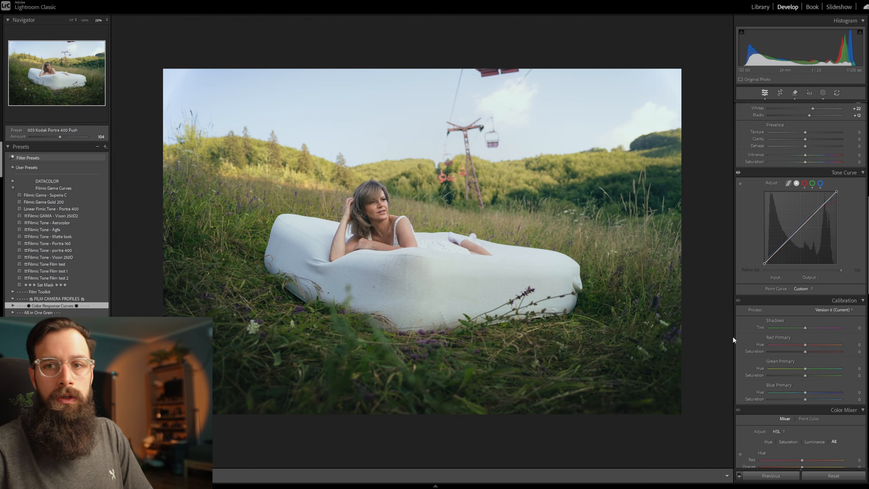
Set the calibration's green primary hue to +16 and blue primary hue to about -8.
{"action": "left_click_drag", "start_coordinate": [806, 368], "coordinate": [810, 367]}
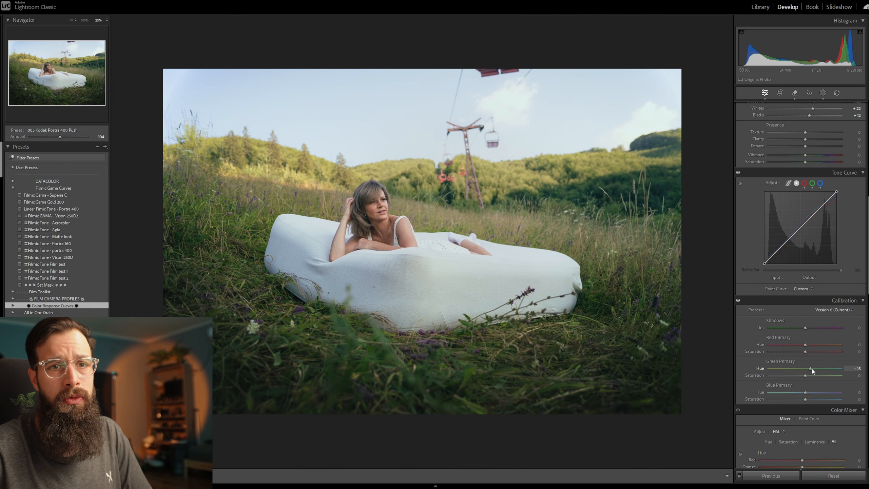
{"action": "scroll", "coordinate": [774, 350], "scroll_direction": "down", "scroll_amount": 3}
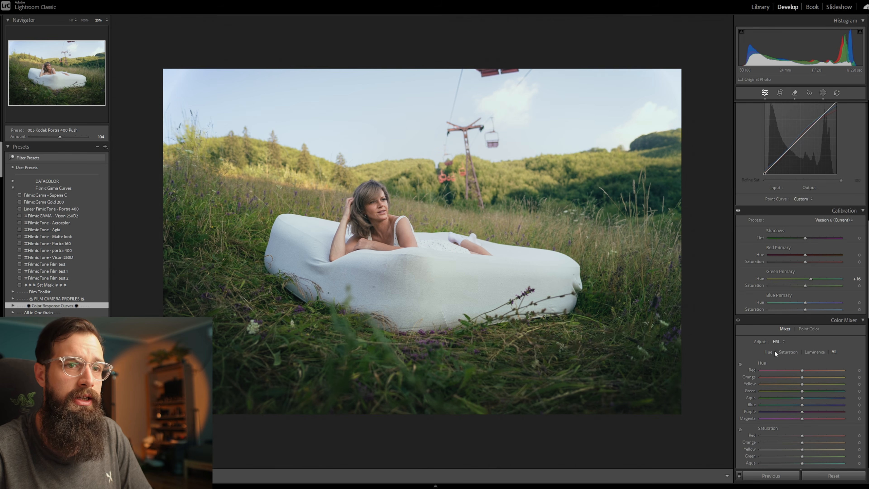
{"action": "left_click_drag", "start_coordinate": [804, 303], "coordinate": [801, 303]}
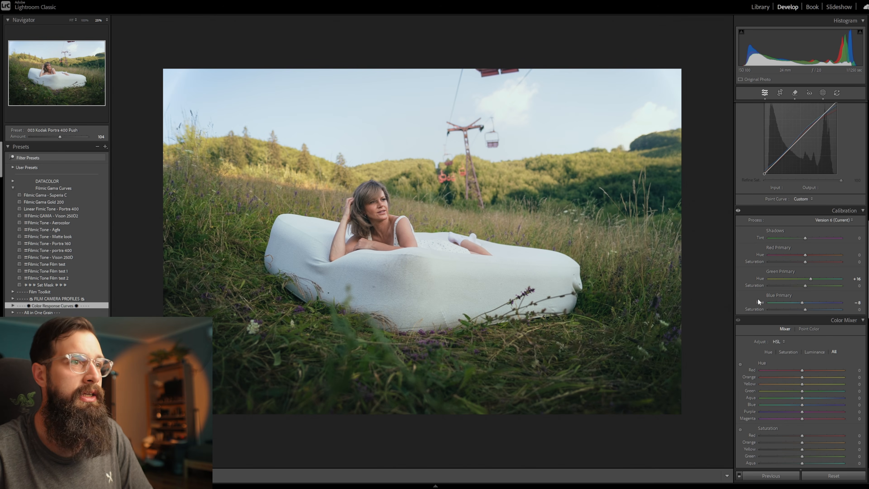
Set the Color Mixer hues to red -7, orange -10, yellow -12, green -11, aqua -12, blue -8 and purple -5.
{"action": "scroll", "coordinate": [758, 298], "scroll_direction": "down", "scroll_amount": 6}
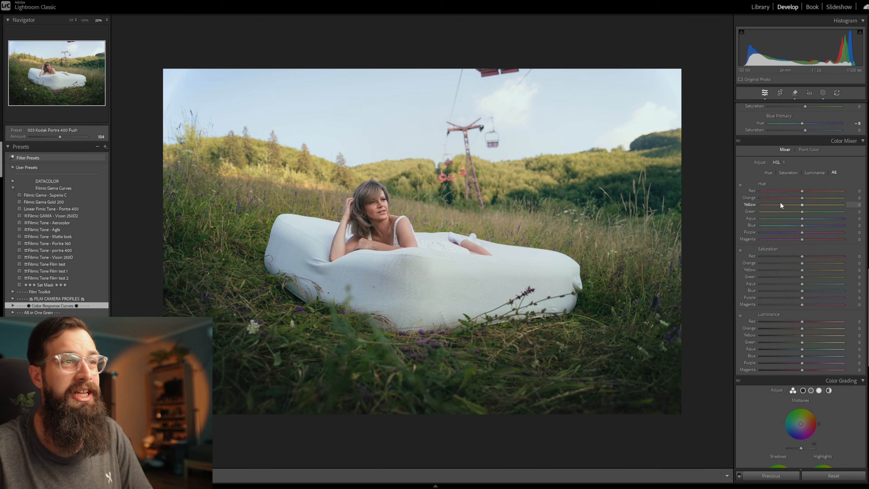
{"action": "left_click_drag", "start_coordinate": [802, 197], "coordinate": [799, 232]}
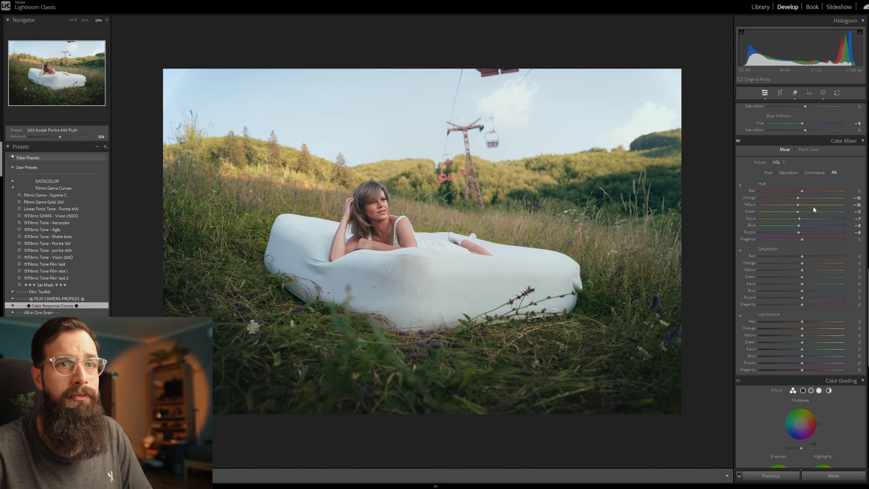
{"action": "left_click_drag", "start_coordinate": [802, 191], "coordinate": [799, 191]}
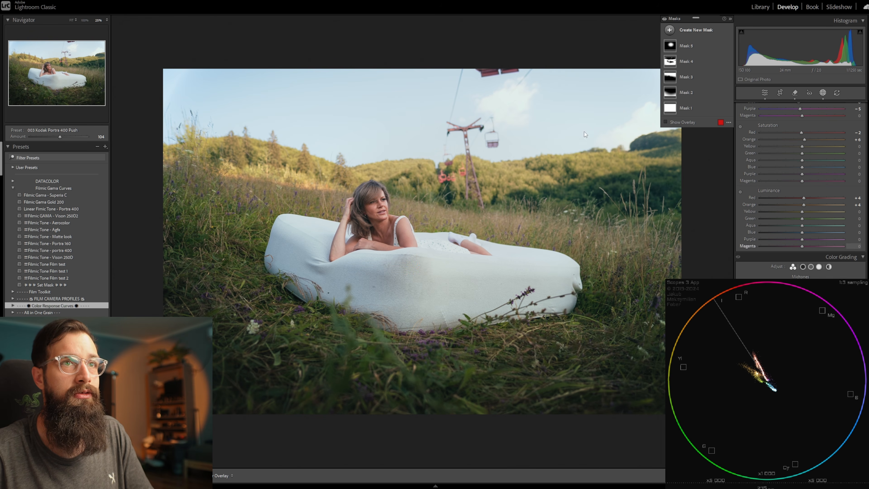
Create a luminance range mask covering the full 0 to 100 range and rotate its hue slightly.
{"action": "key", "text": "shift+j"}
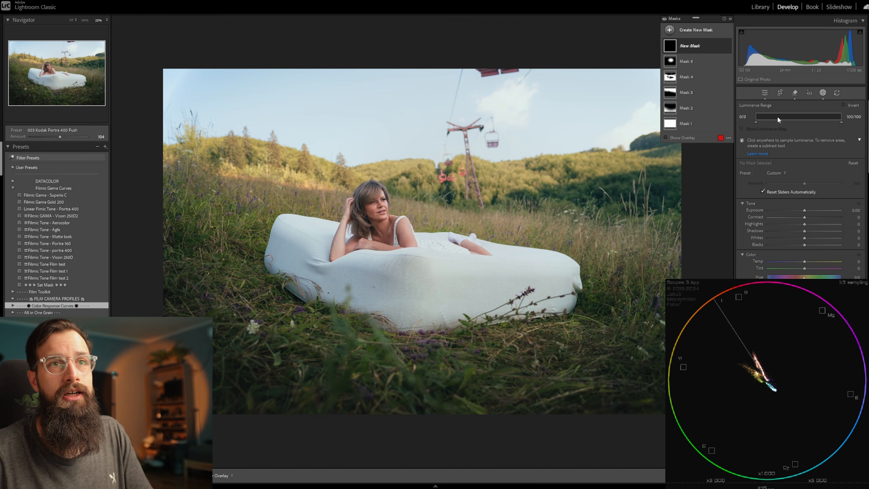
{"action": "left_click_drag", "start_coordinate": [805, 278], "coordinate": [805, 277]}
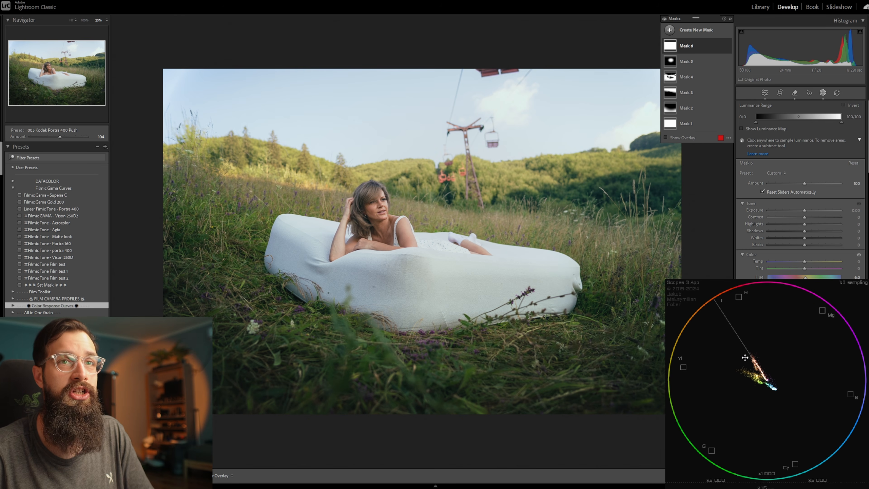
Rename the new full-range luminance mask as "hue rotation".
{"action": "right_click", "coordinate": [684, 50]}
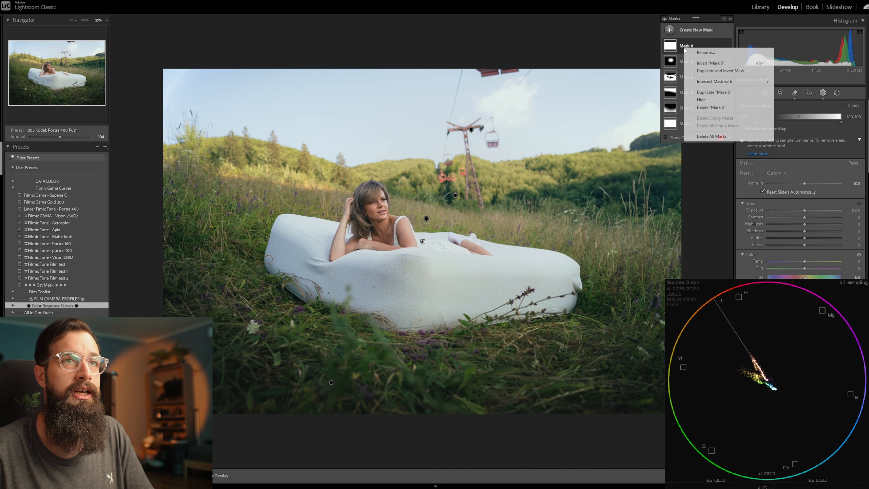
{"action": "left_click", "coordinate": [696, 52]}
{"action": "type", "text": "h"}
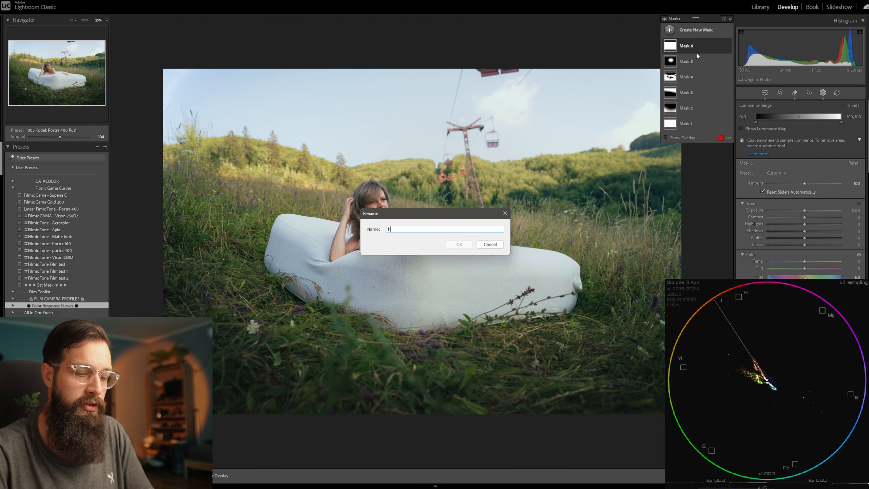
{"action": "type", "text": "ue r"}
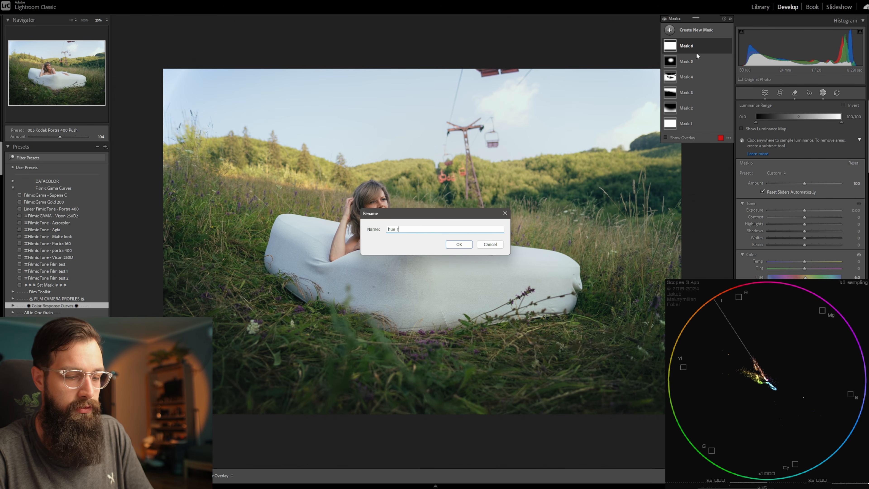
{"action": "type", "text": "otation"}
{"action": "key", "text": "Return"}
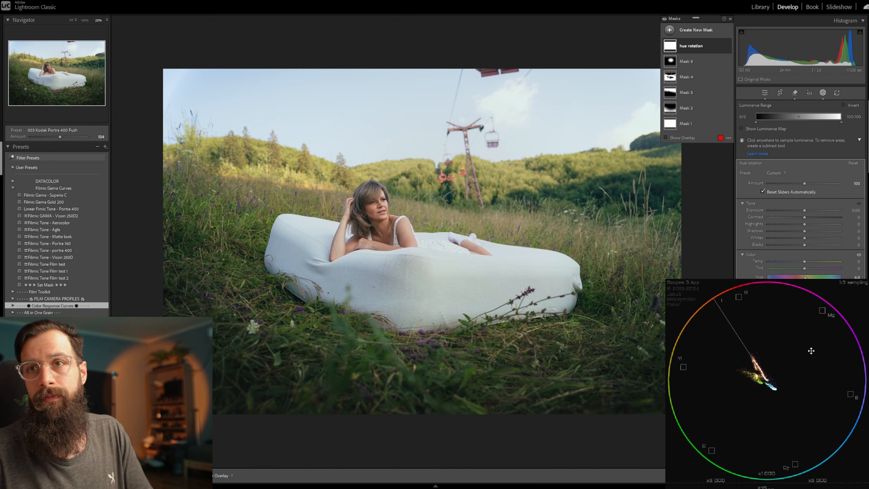
Tint the shadows in Color Grading with hue 190 and saturation 13.
{"action": "scroll", "coordinate": [758, 256], "scroll_direction": "down", "scroll_amount": 15}
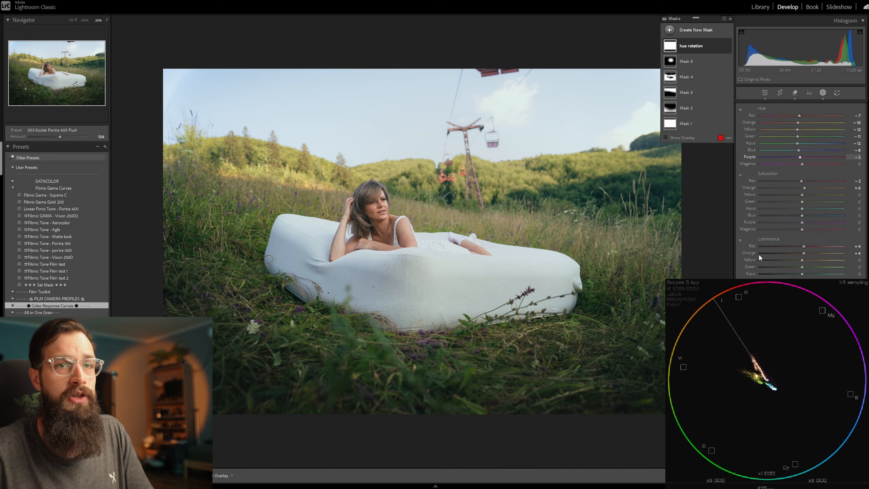
{"action": "scroll", "coordinate": [759, 253], "scroll_direction": "down", "scroll_amount": 10}
{"action": "left_click_drag", "start_coordinate": [779, 209], "coordinate": [778, 210]}
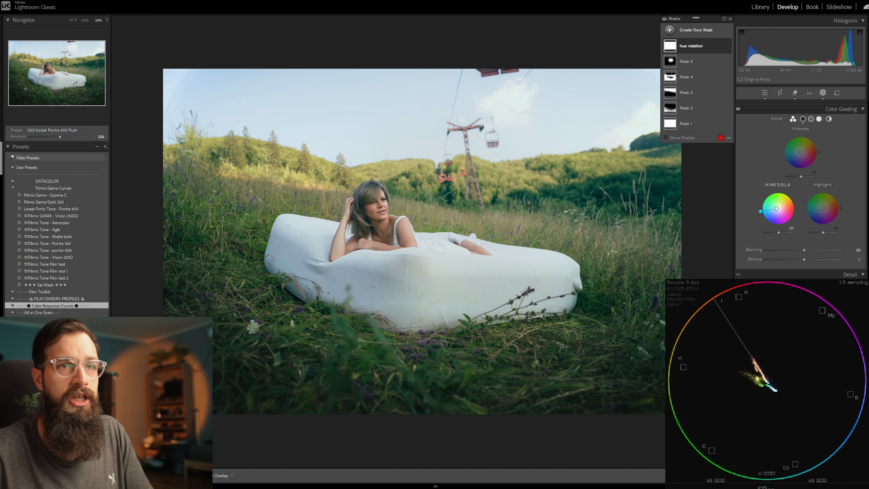
Tint the midtones slightly toward red in Color Grading and adjust the highlights.
{"action": "left_click_drag", "start_coordinate": [801, 152], "coordinate": [803, 152]}
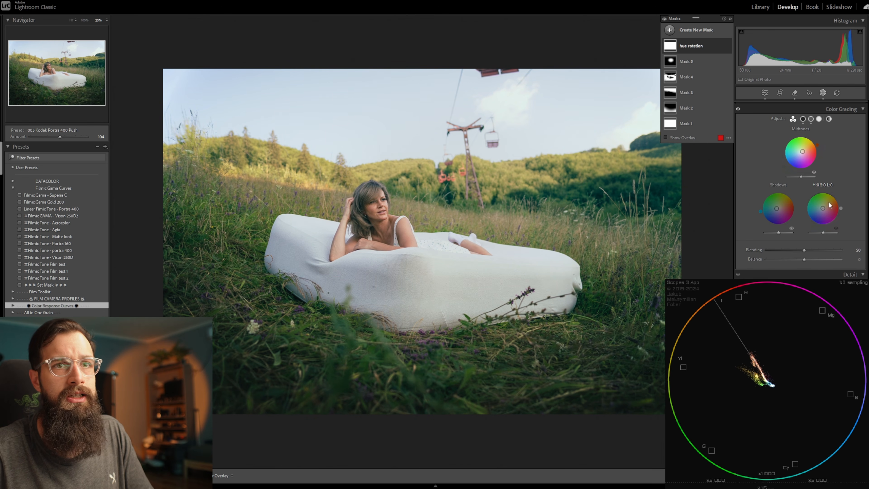
{"action": "mouse_move", "coordinate": [823, 232]}
{"action": "left_mouse_down"}
{"action": "mouse_move", "coordinate": [831, 231]}
{"action": "mouse_move", "coordinate": [825, 207]}
{"action": "left_mouse_up"}
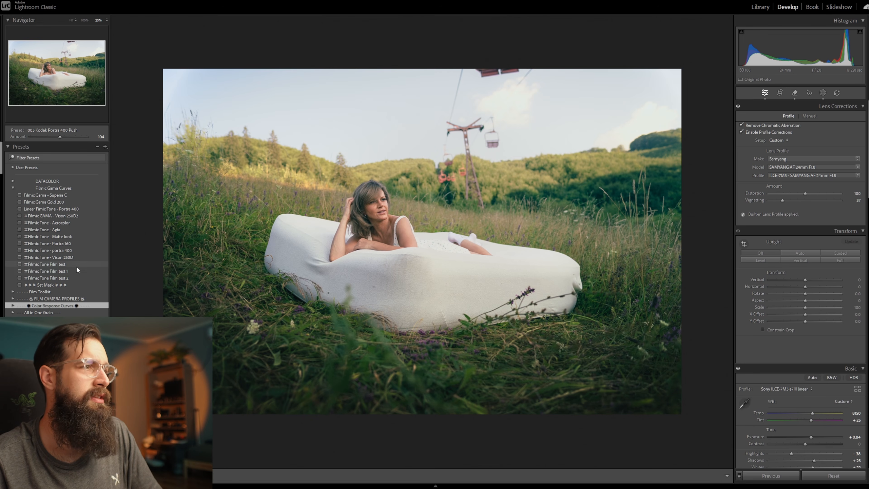
Apply the "All in One Grain V4 400 shadows" preset from the All in One Grain group to the photo.
{"action": "scroll", "coordinate": [51, 238], "scroll_direction": "down", "scroll_amount": 3}
{"action": "left_click", "coordinate": [13, 215]}
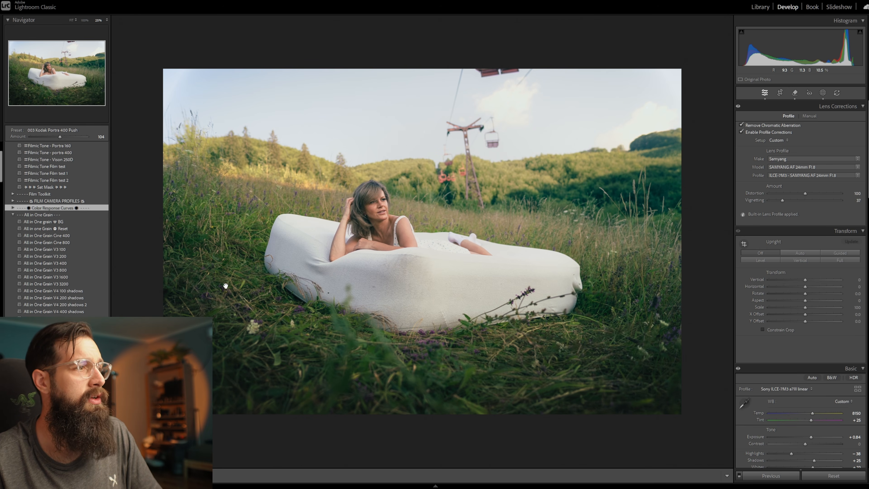
{"action": "left_click", "coordinate": [80, 312]}
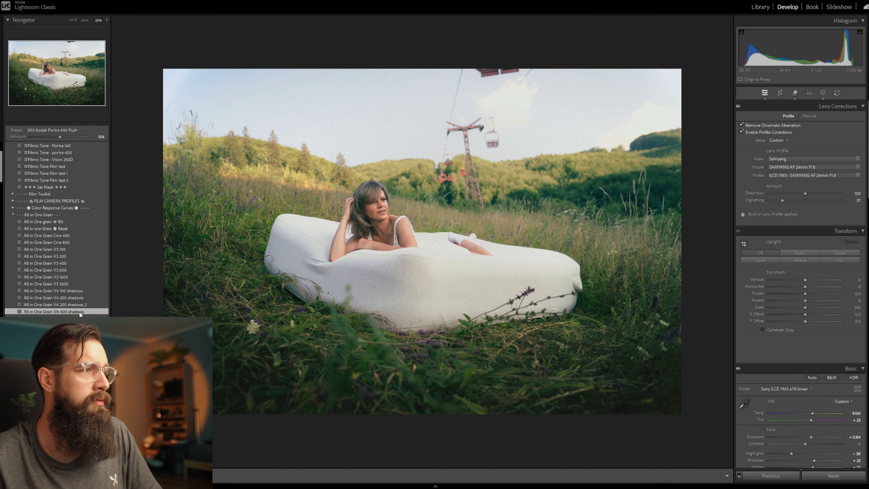
Copy only Mask 1 from the photo's develop settings, leaving every other setting out of the copy.
{"action": "left_click", "coordinate": [821, 95]}
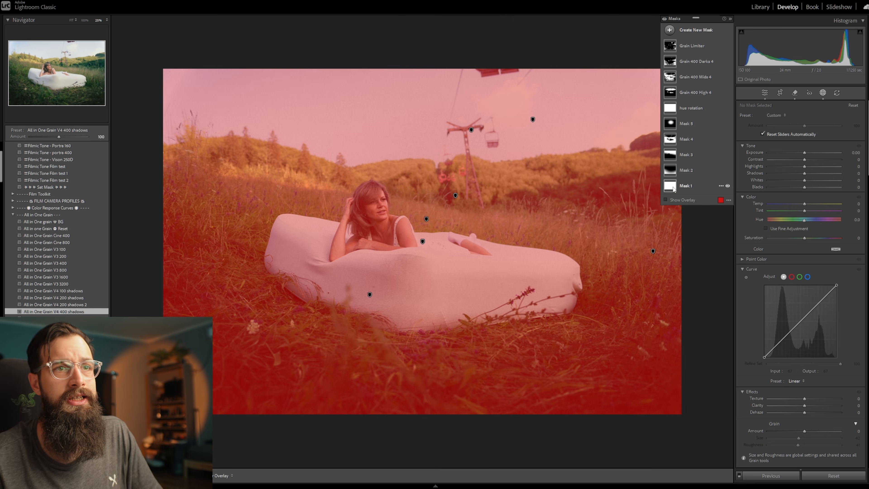
{"action": "left_click", "coordinate": [681, 189]}
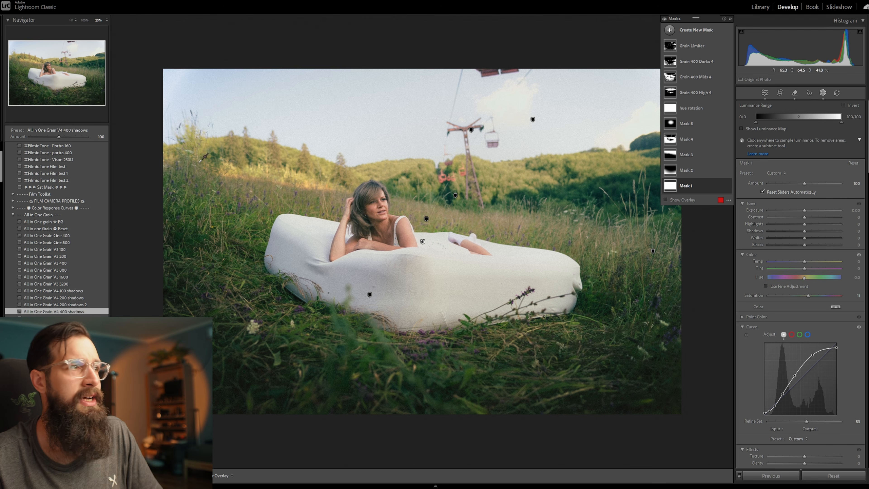
{"action": "key", "text": "ctrl+shift+c"}
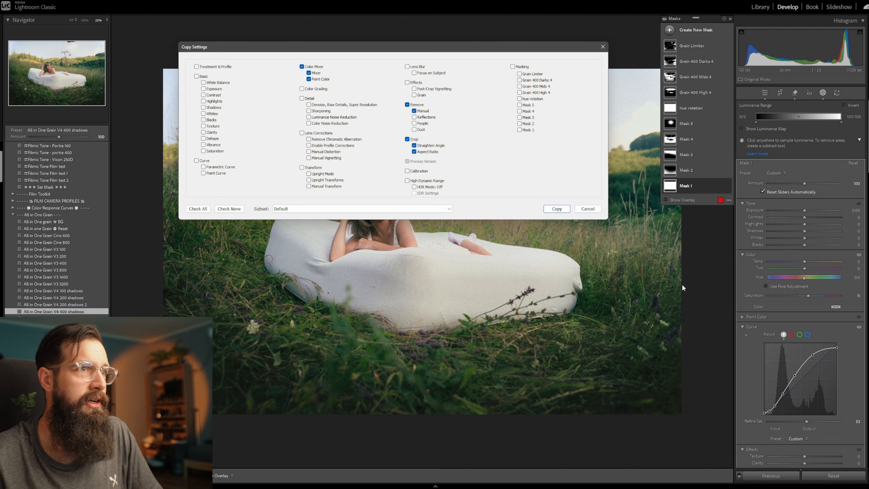
{"action": "left_click", "coordinate": [230, 209]}
{"action": "left_click", "coordinate": [520, 130]}
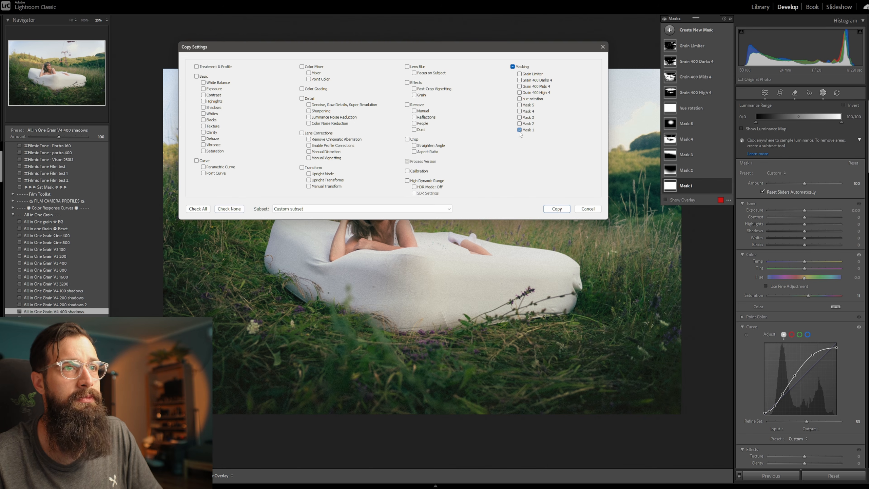
{"action": "left_click", "coordinate": [557, 208]}
Delete Mask 1 and paste the copied mask back, merging it with the existing masks.
{"action": "right_click", "coordinate": [706, 186]}
{"action": "left_click", "coordinate": [723, 244]}
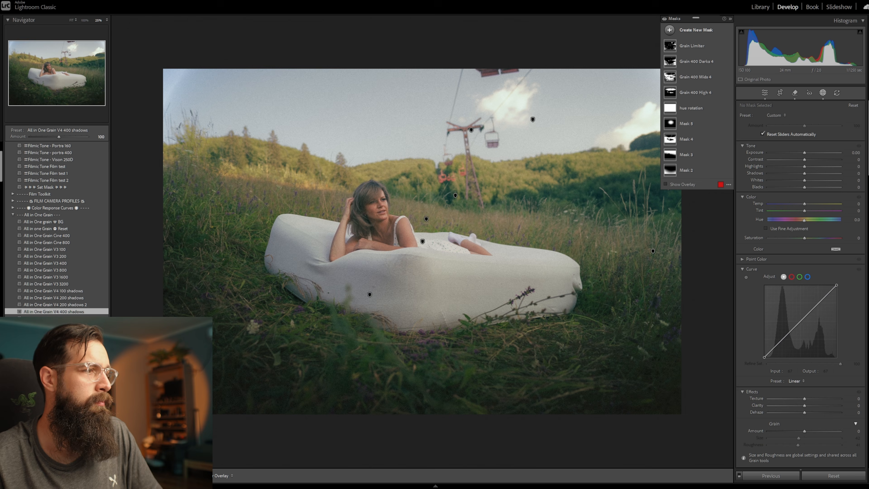
{"action": "key", "text": "ctrl+shift+v"}
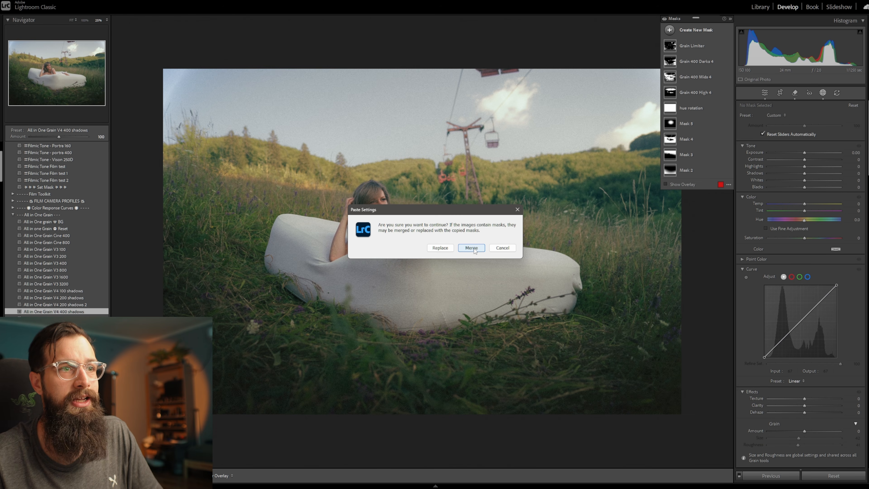
{"action": "left_click", "coordinate": [474, 249]}
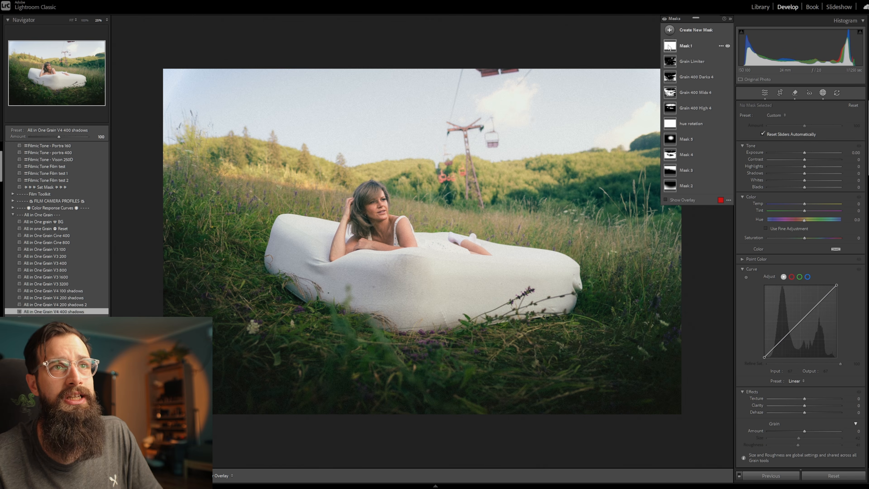
Examine the re-pasted Mask 1's curve and effects settings and its coverage with the mask overlay.
{"action": "left_click", "coordinate": [681, 46]}
{"action": "scroll", "coordinate": [804, 360], "scroll_direction": "down", "scroll_amount": 3}
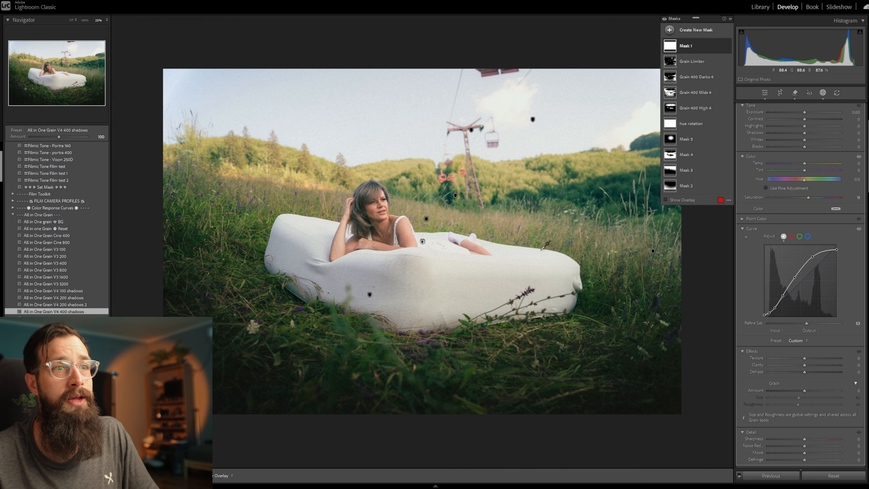
{"action": "key", "text": "o"}
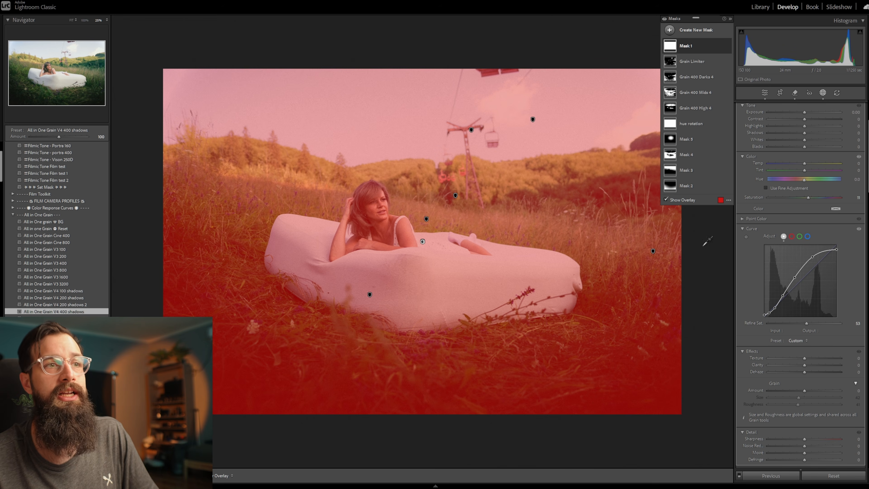
{"action": "key", "text": "o"}
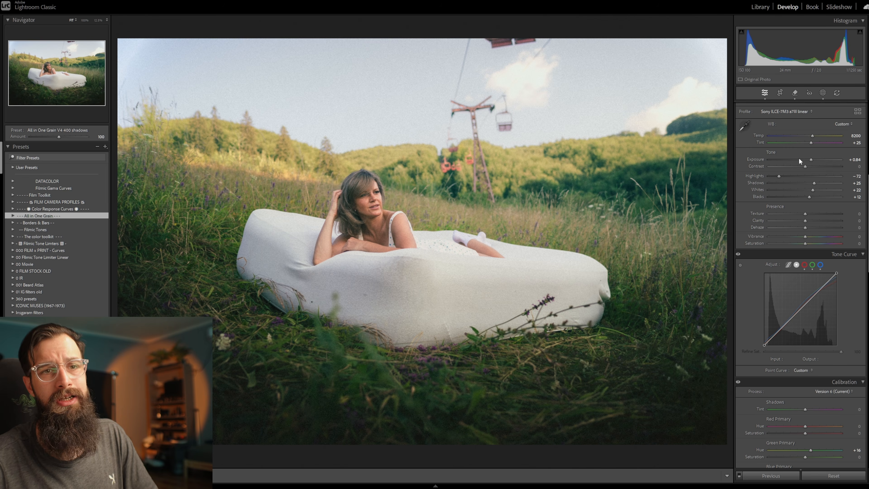
Set the shadows tint in Calibration to +26 and view the whole photo at a smaller size.
{"action": "scroll", "coordinate": [766, 190], "scroll_direction": "down", "scroll_amount": 3}
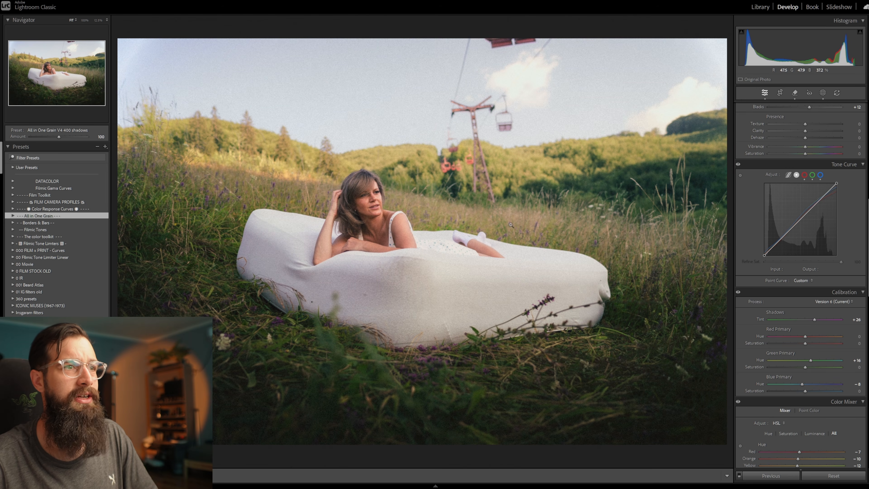
{"action": "left_click", "coordinate": [529, 218]}
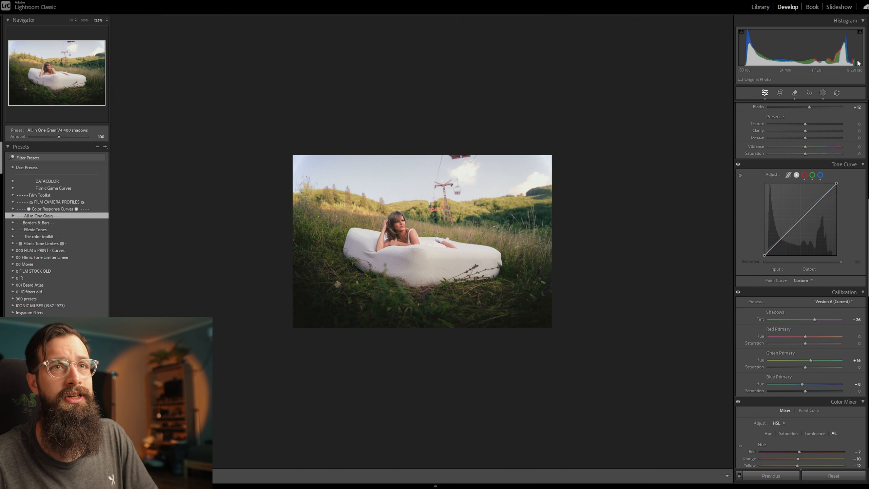
Reduce the amount of Mask 2, over the foreground grass, to 78, hide its overlay and leave masking.
{"action": "left_click", "coordinate": [822, 94]}
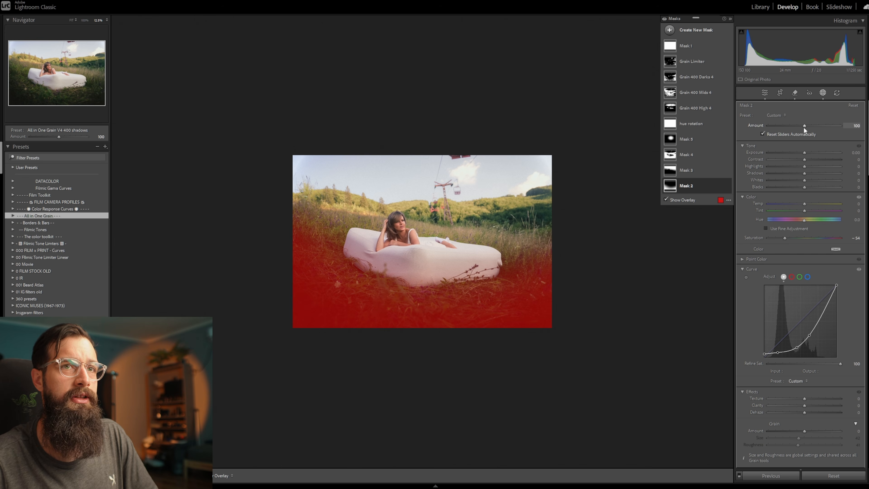
{"action": "left_click_drag", "start_coordinate": [804, 125], "coordinate": [795, 127]}
{"action": "key", "text": "o"}
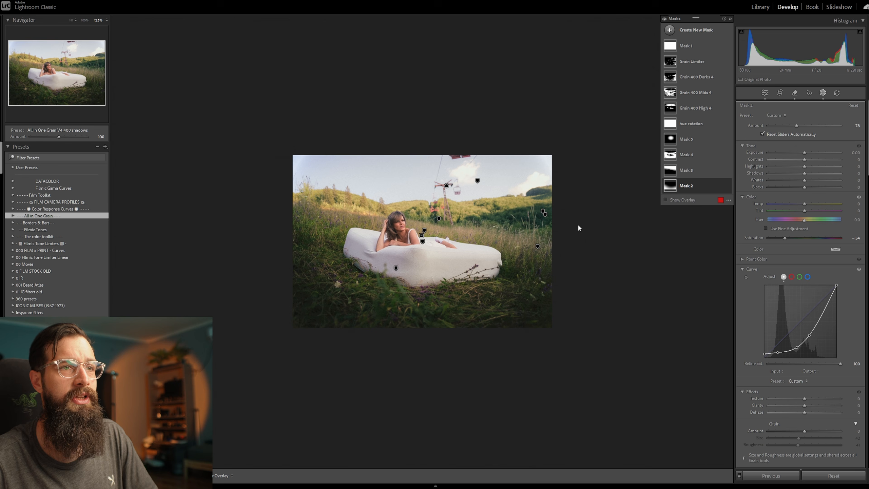
{"action": "left_click", "coordinate": [823, 93]}
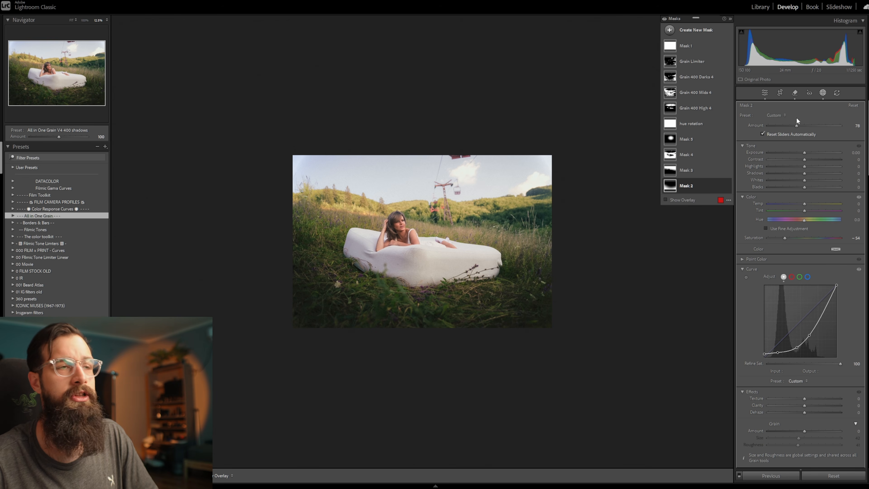
{"action": "scroll", "coordinate": [789, 230], "scroll_direction": "down", "scroll_amount": 2}
{"action": "scroll", "coordinate": [784, 241], "scroll_direction": "down", "scroll_amount": 2}
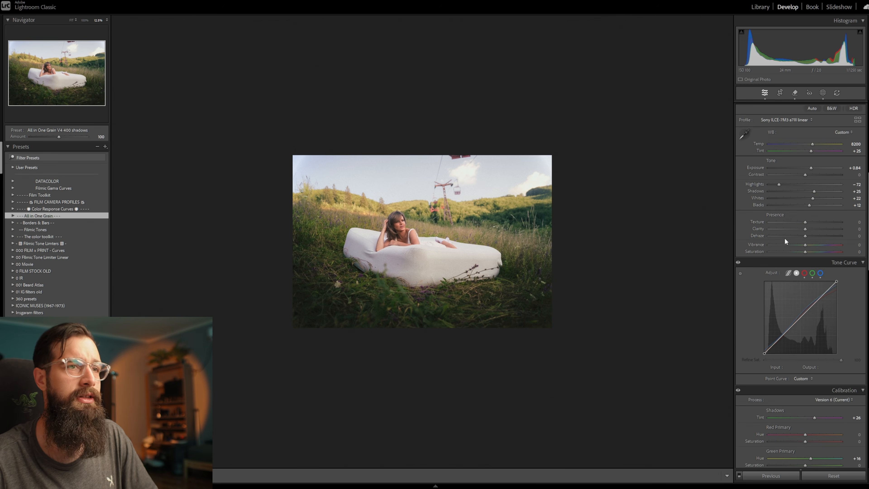
{"action": "left_click", "coordinate": [477, 239]}
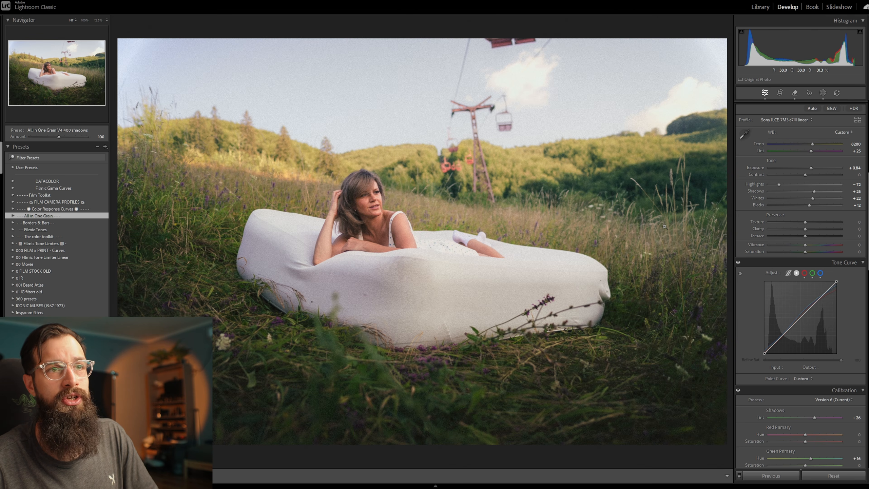